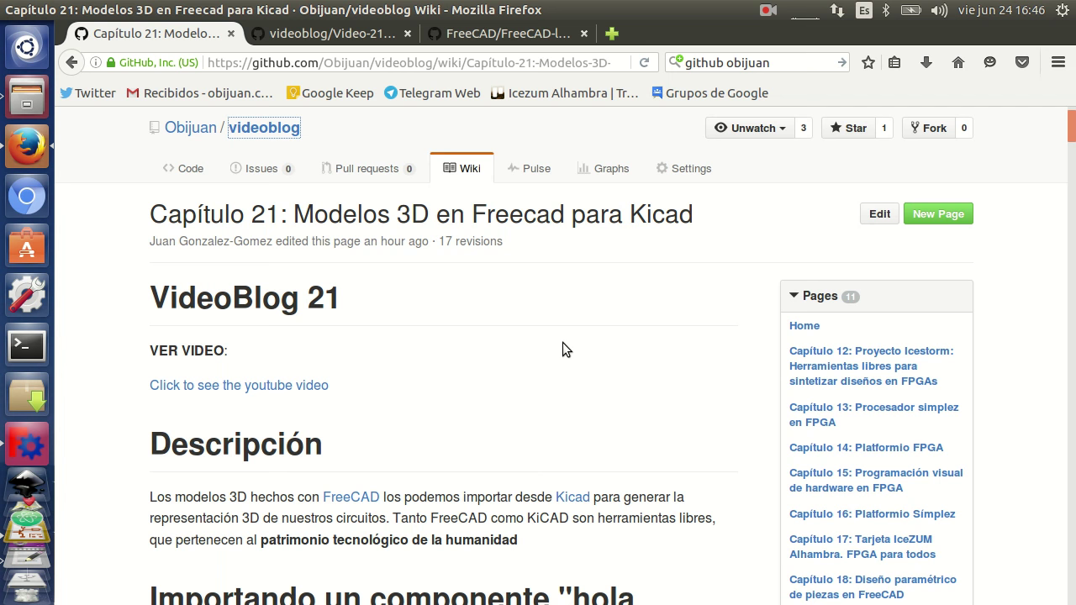
Show the Video-21-Freecad-Kicad folder in Firefox and bring the KiCad project manager forward
left_click(333, 37)
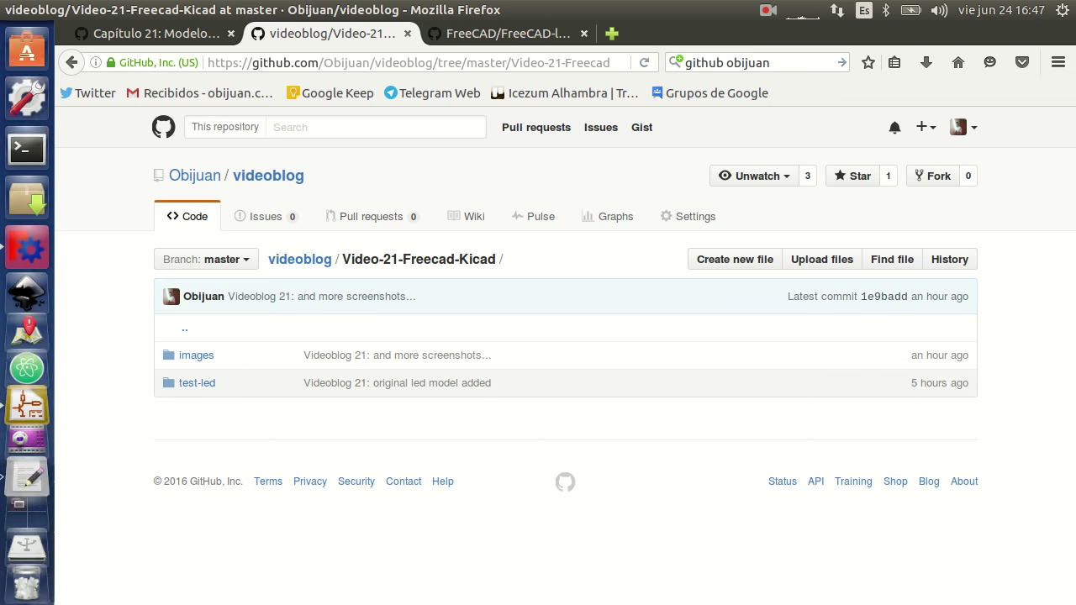
left_click(27, 330)
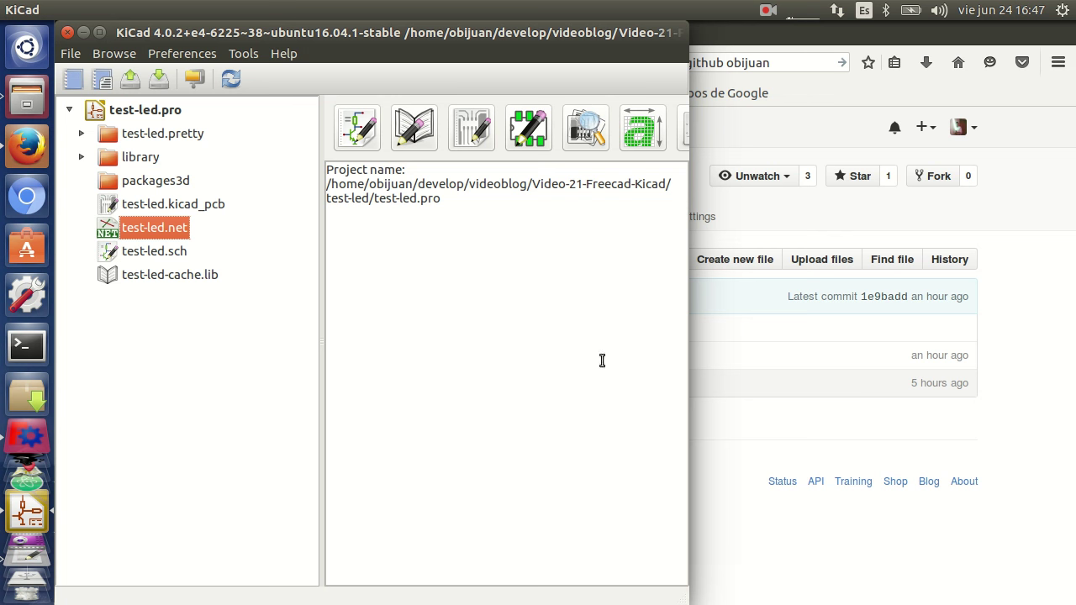
Load the test-led.pro project and open its test-led.sch schematic
left_click(109, 54)
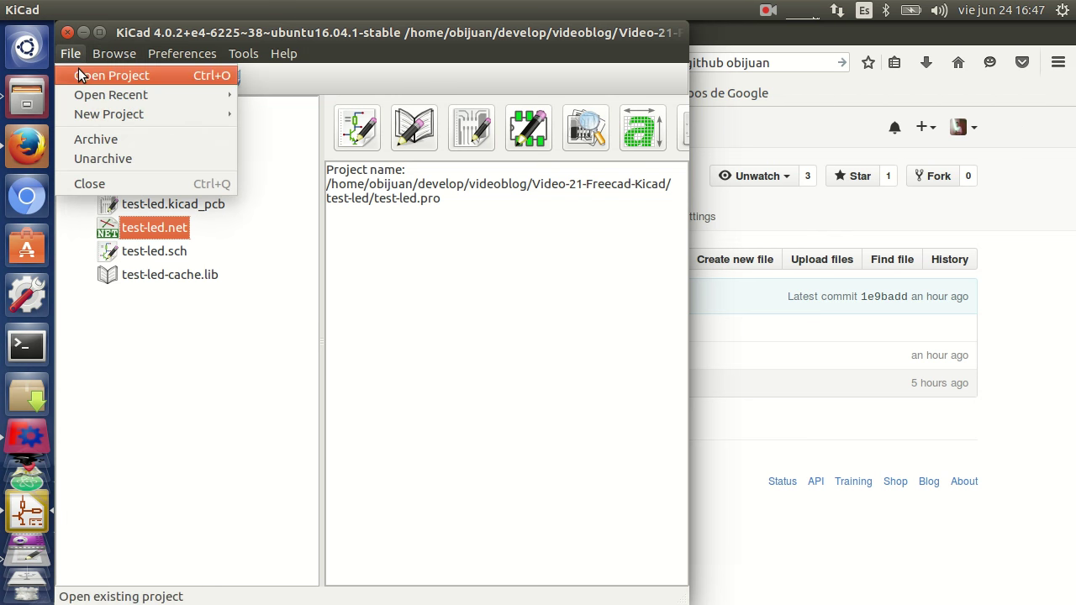
left_click(79, 75)
double_click(258, 184)
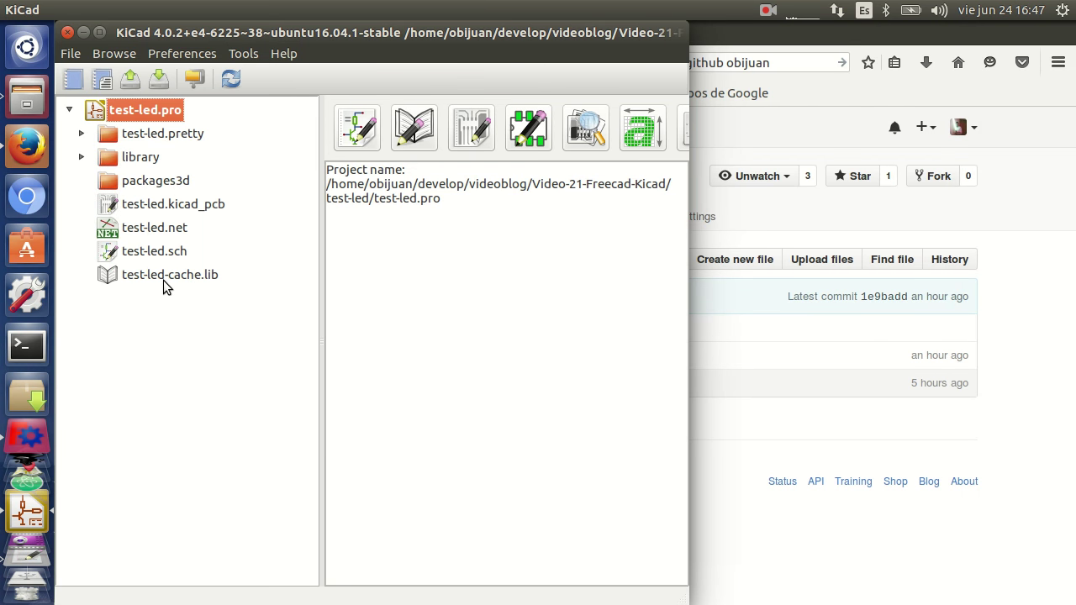
double_click(171, 253)
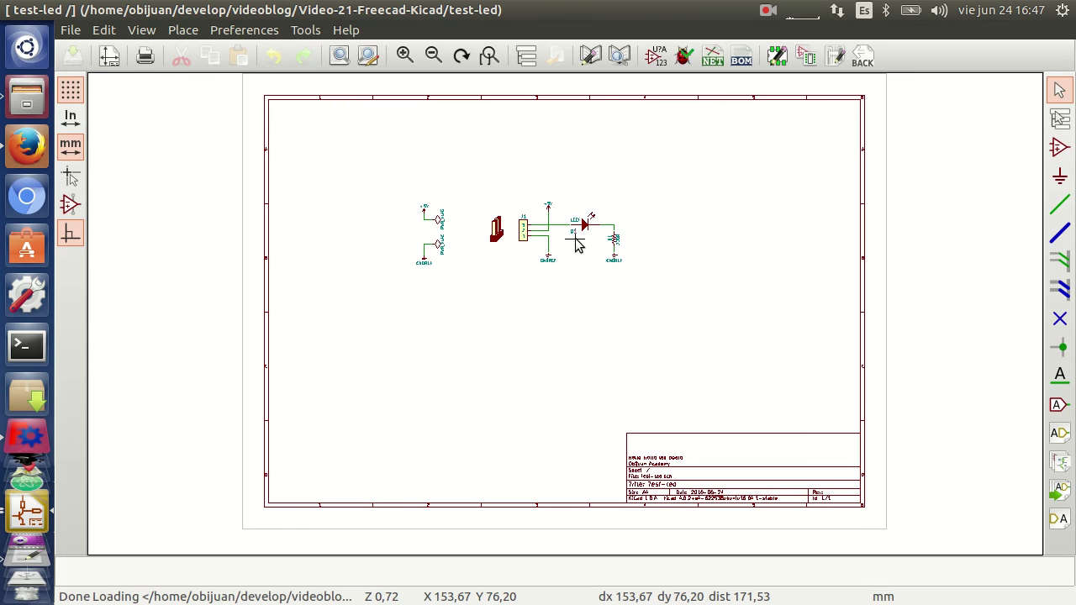
Zoom into the schematic to review the LED circuit
scroll(571, 250, "up", 2)
scroll(566, 319, "up", 1)
scroll(566, 317, "up", 2)
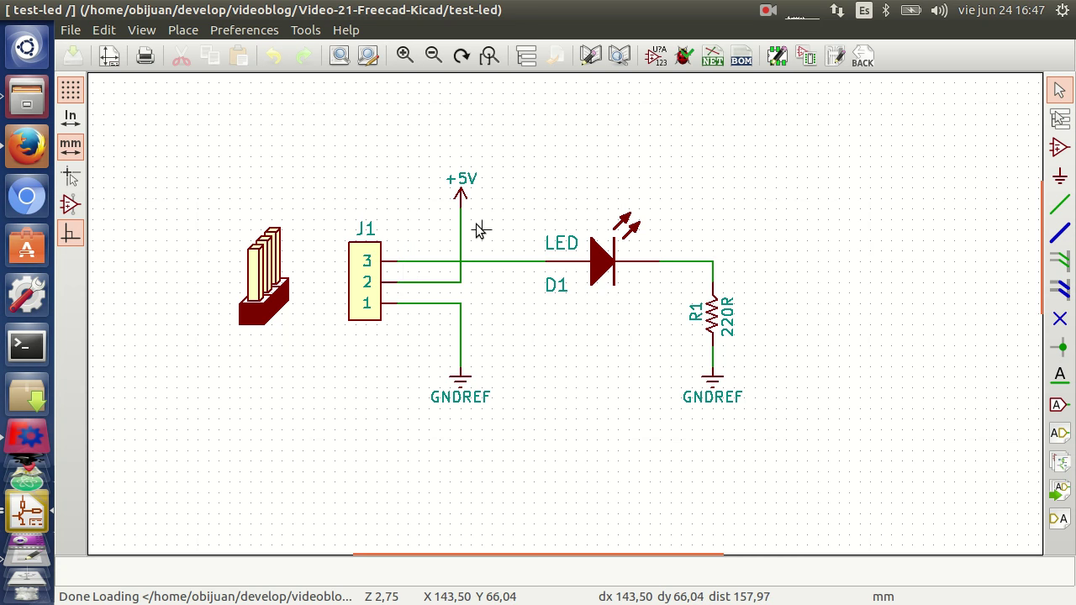
scroll(483, 227, "down", 1)
scroll(565, 340, "up", 1)
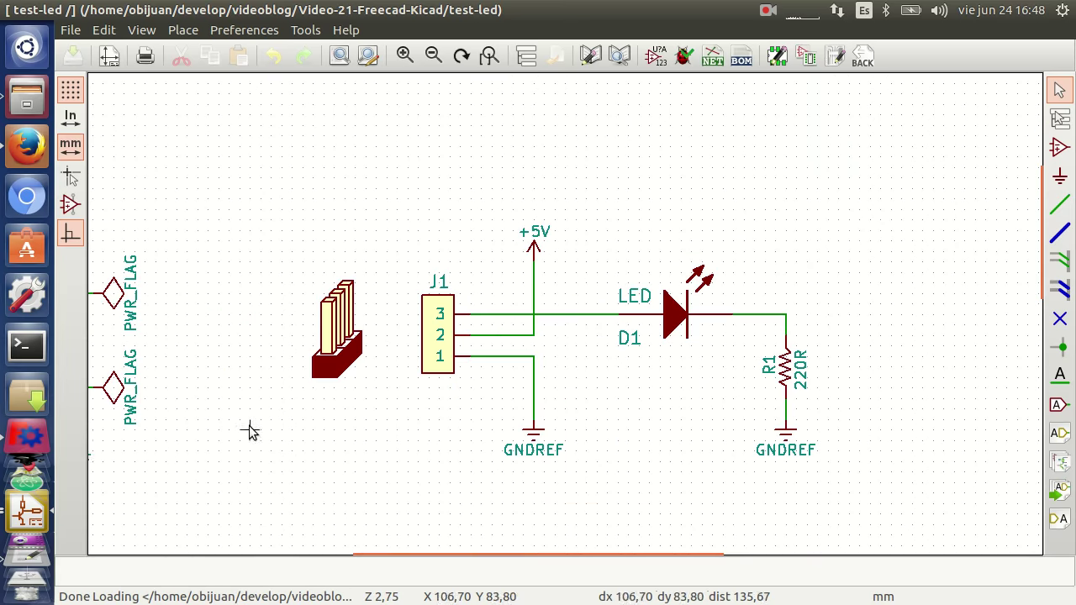
Open the test-led.kicad_pcb board layout from the KiCad project manager
left_click(35, 458)
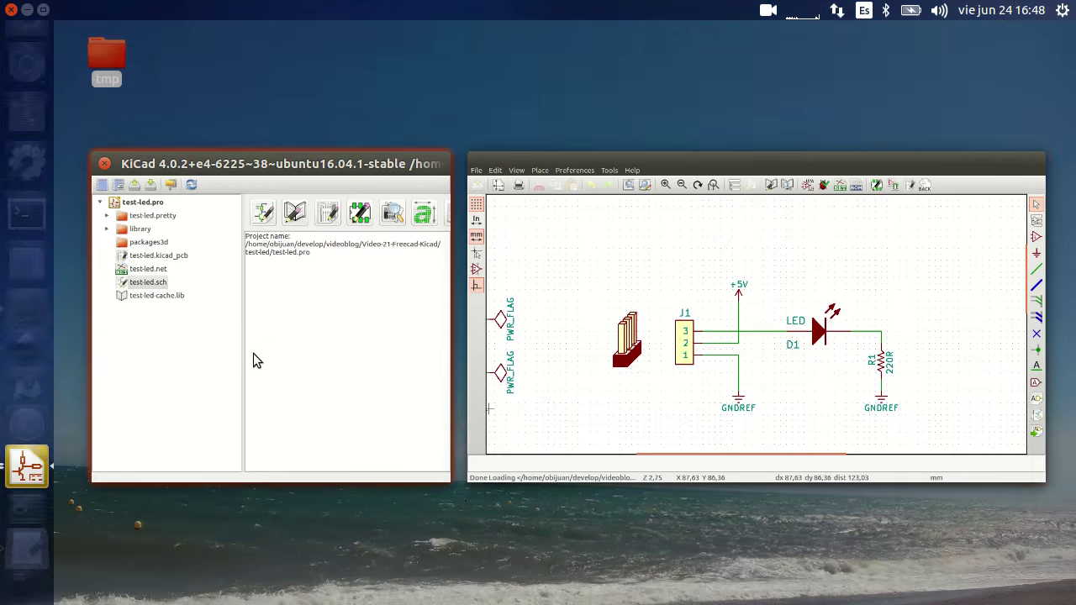
left_click(256, 344)
left_click(167, 205)
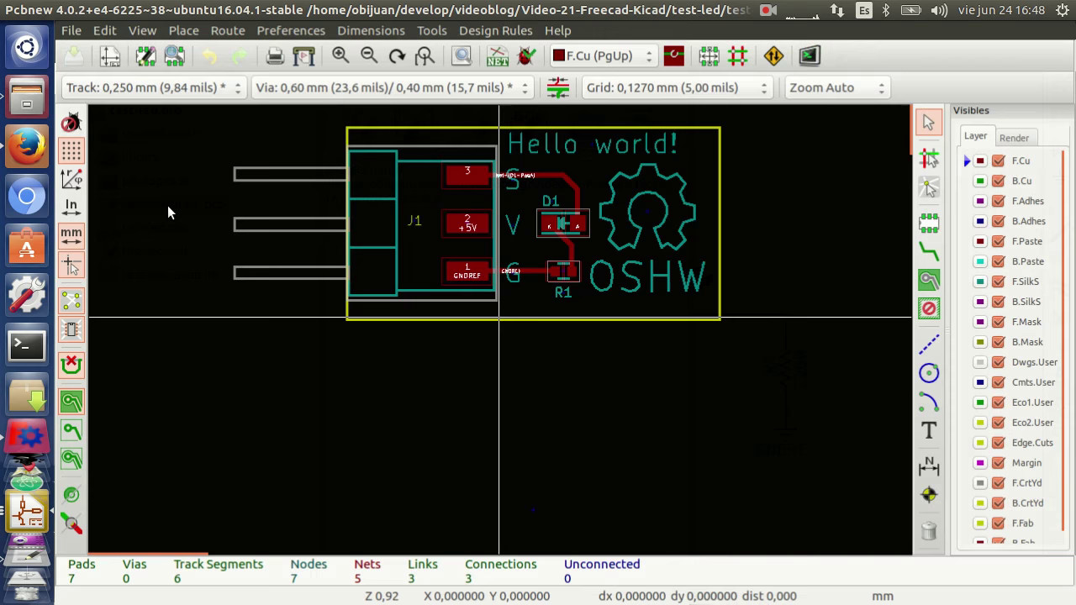
Zoom in on the test-led board and open the View menu
scroll(501, 332, "up", 1)
scroll(502, 336, "up", 1)
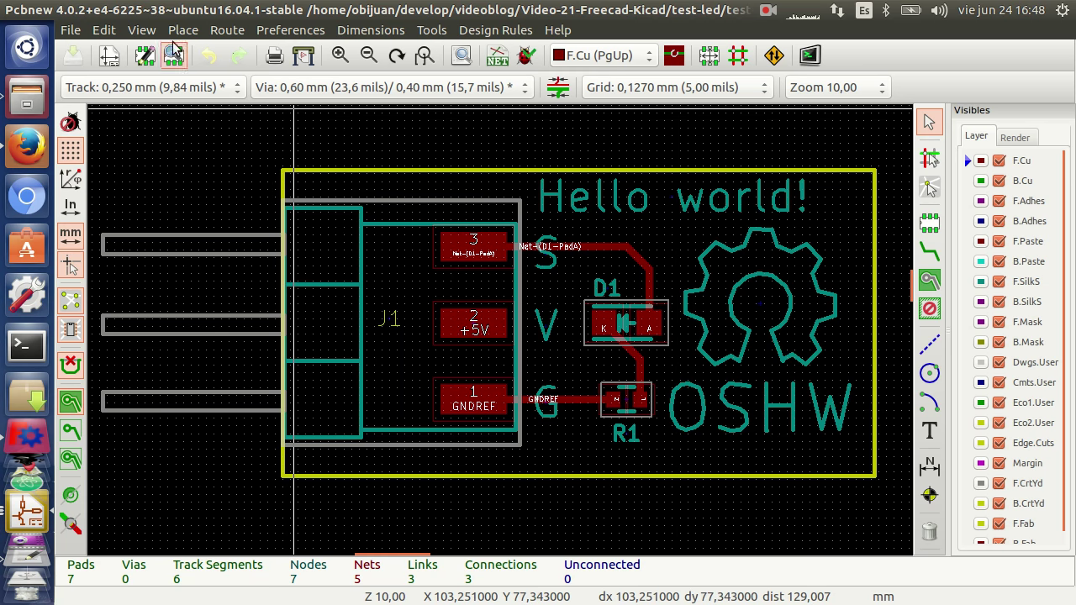
left_click(141, 29)
Open the 3D Viewer and zoom and rotate the board to inspect it
left_click(172, 135)
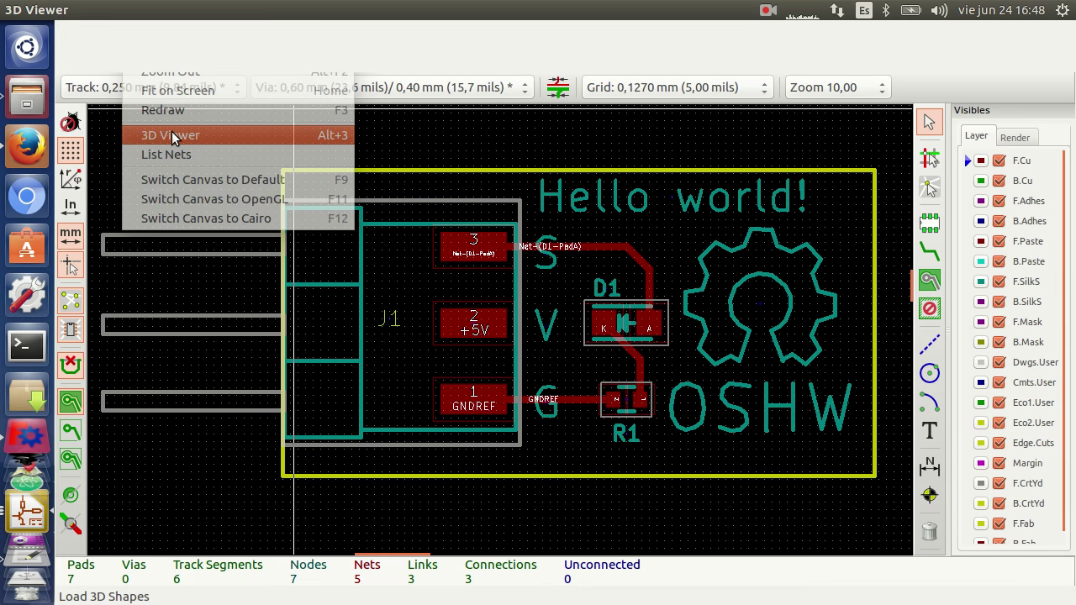
scroll(505, 393, "up", 1)
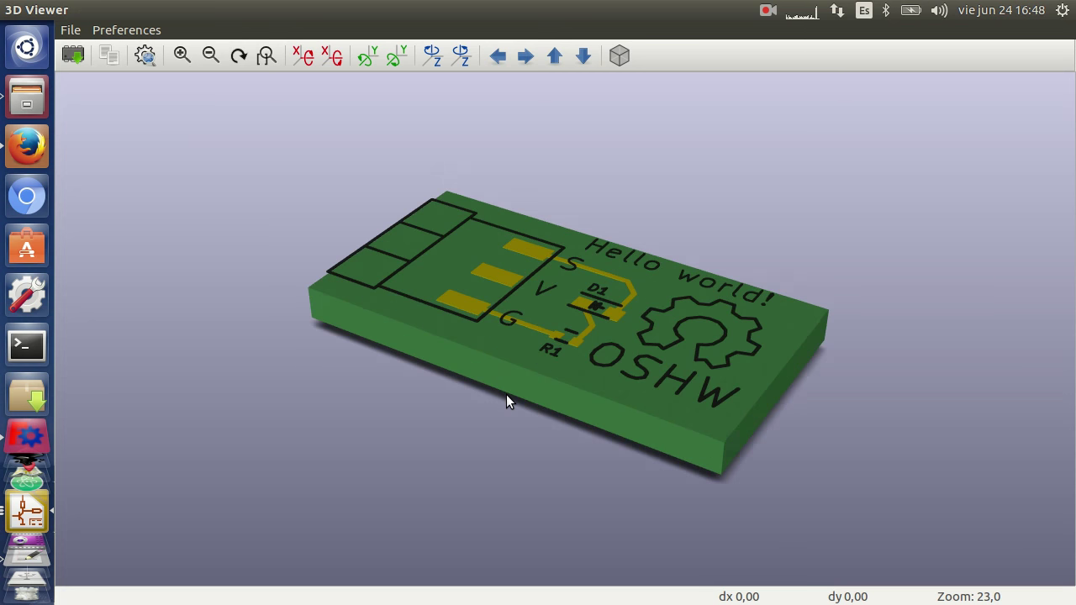
scroll(505, 395, "up", 1)
mouse_move(502, 396)
left_mouse_down()
mouse_move(403, 468)
mouse_move(496, 487)
mouse_move(507, 426)
left_mouse_up()
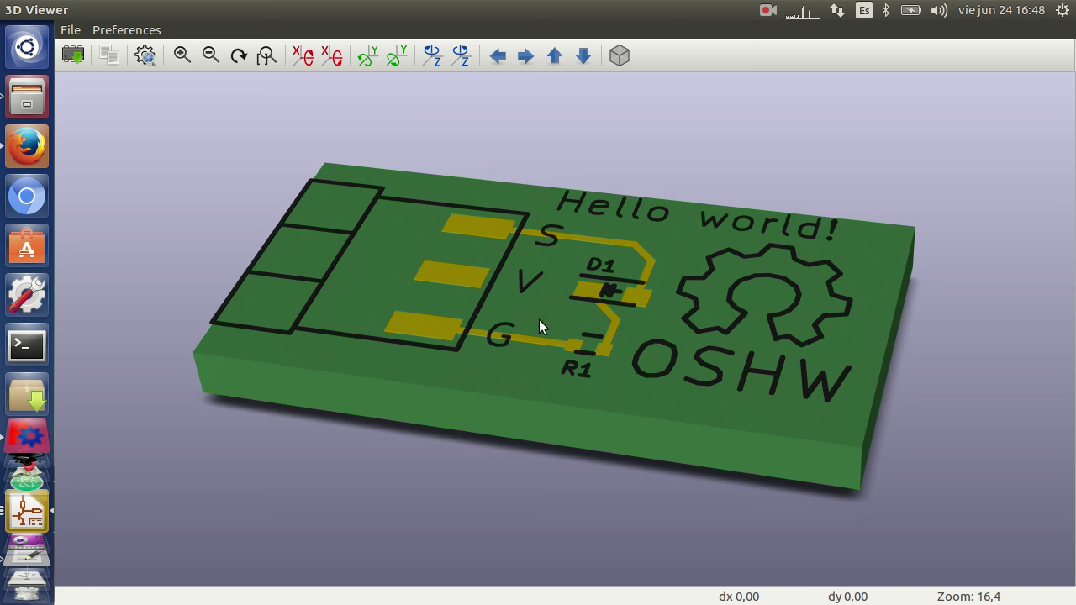
mouse_move(767, 425)
left_mouse_down()
mouse_move(834, 436)
mouse_move(714, 411)
mouse_move(761, 435)
mouse_move(729, 439)
left_mouse_up()
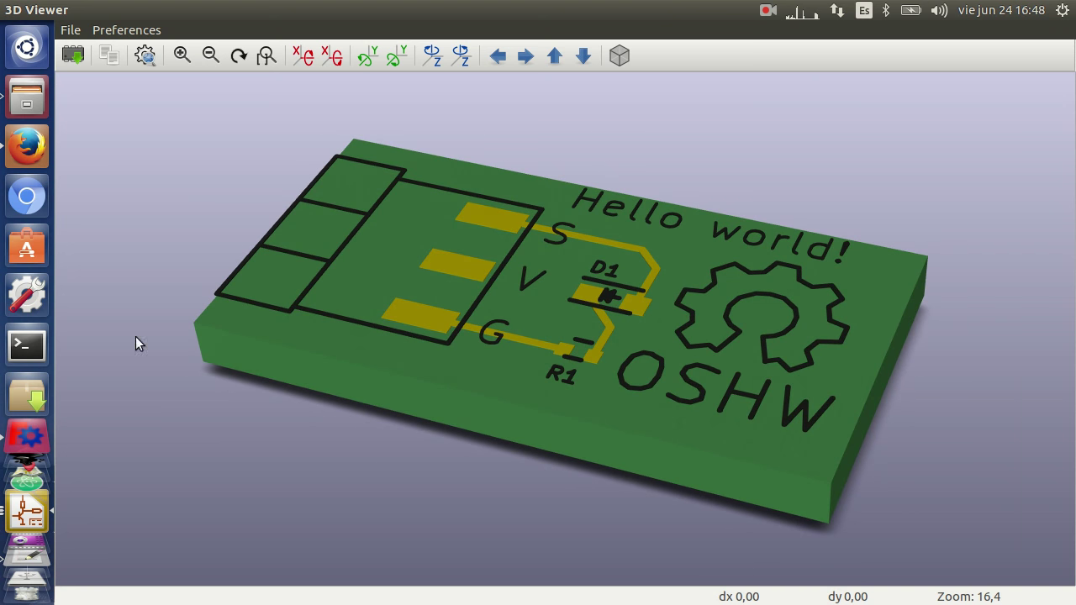
left_click_drag(602, 364, 517, 352)
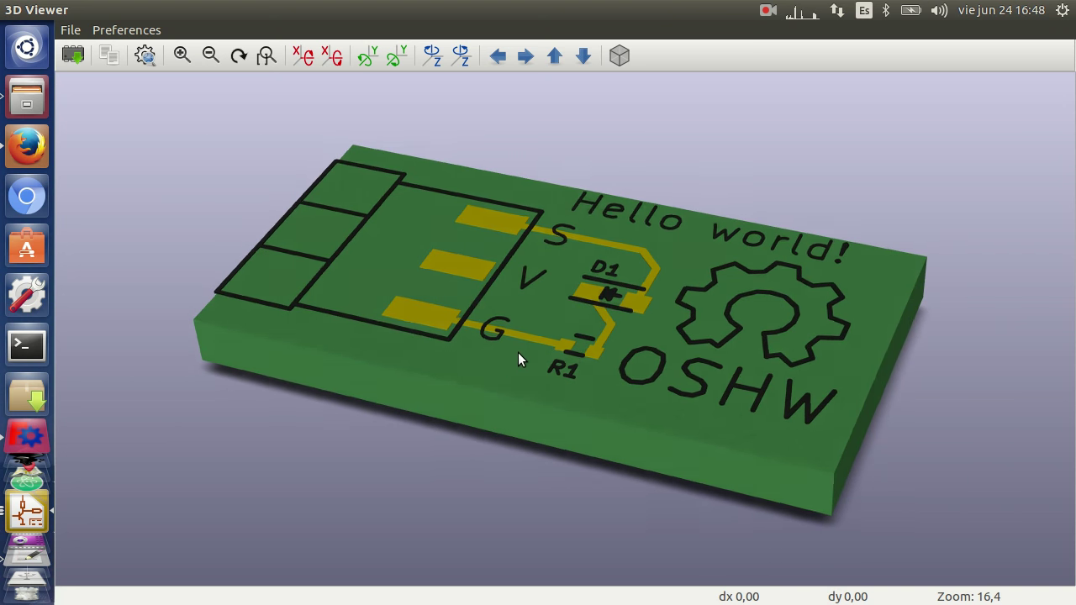
Browse the colour preferences unchanged, close the 3D Viewer, and bring FreeCAD forward
left_click(115, 28)
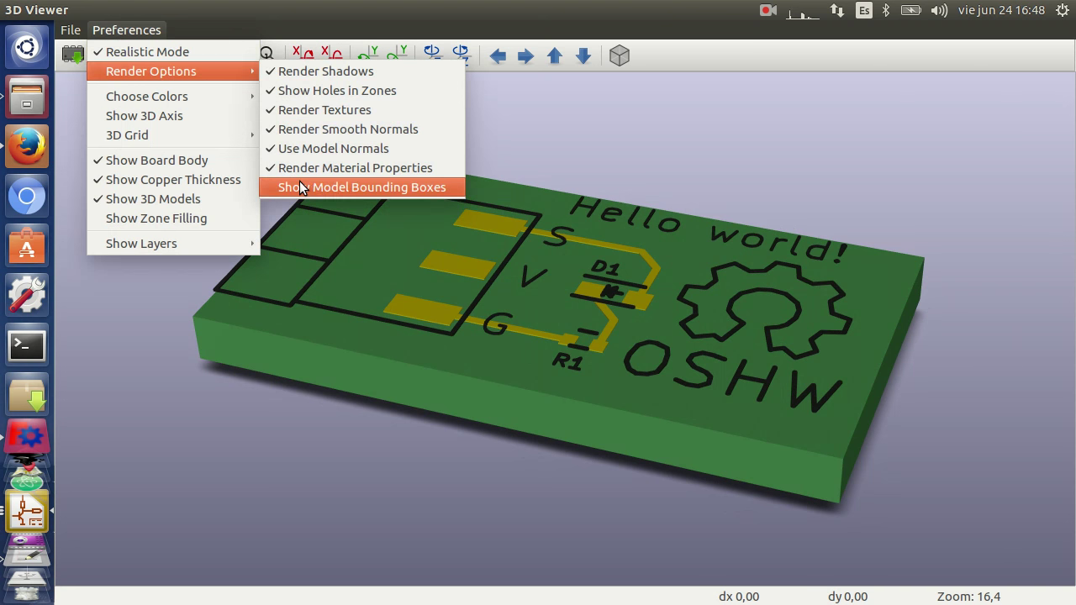
mouse_move(147, 95)
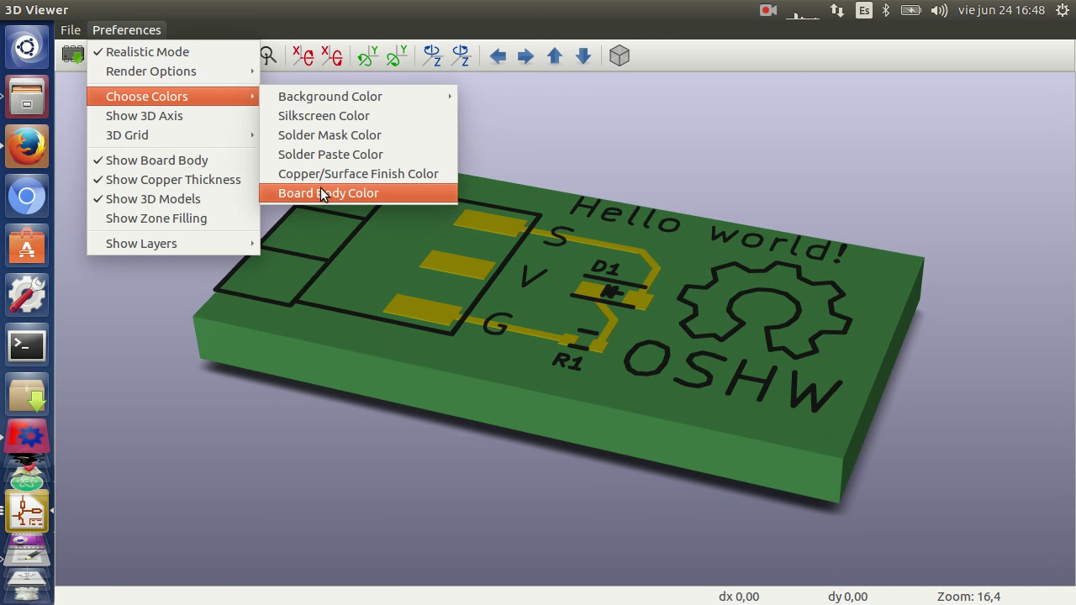
left_click(229, 416)
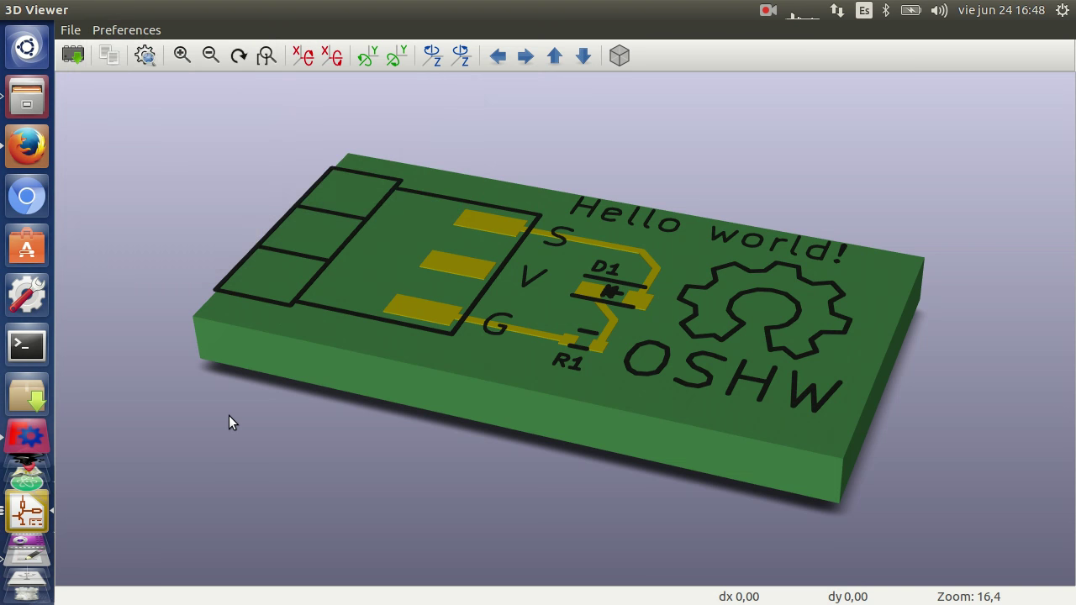
left_click_drag(682, 465, 671, 452)
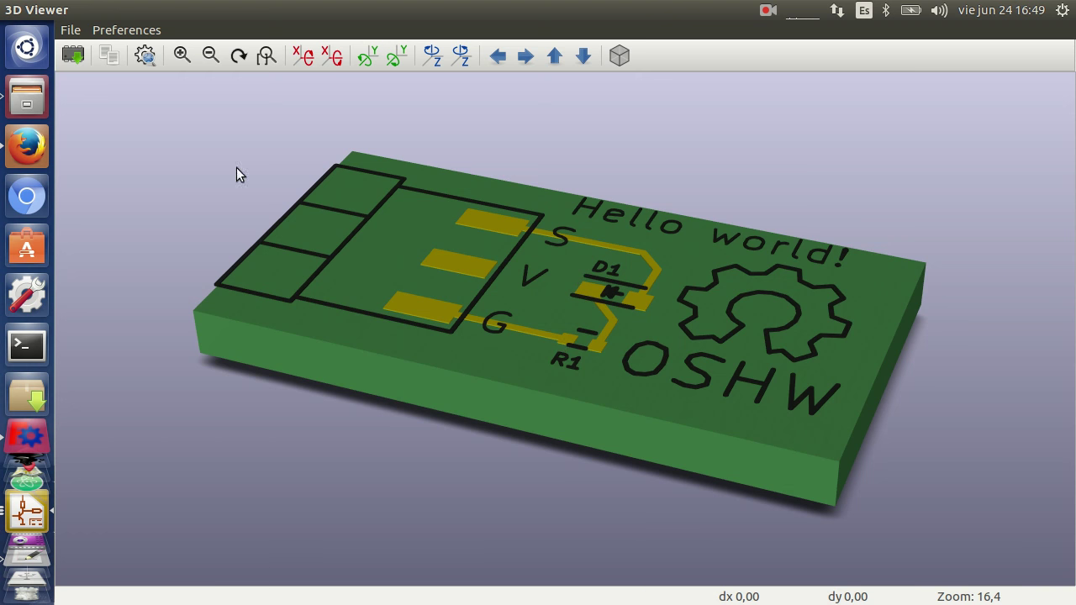
left_click(16, 10)
left_click(31, 445)
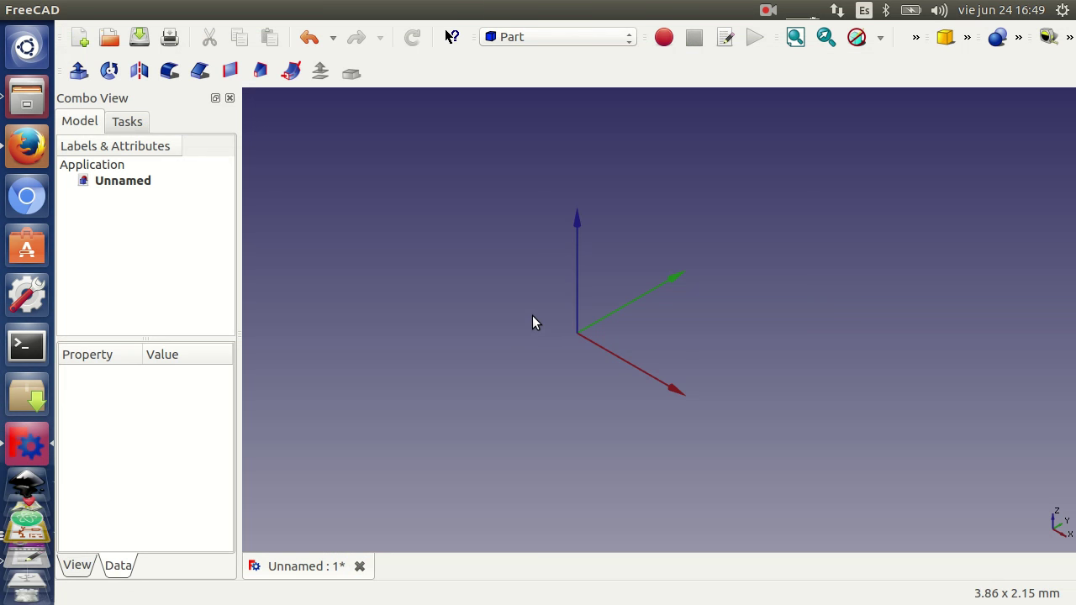
Switch to Part Design in top view and create a new sketch on the XY-Plane
left_click(519, 28)
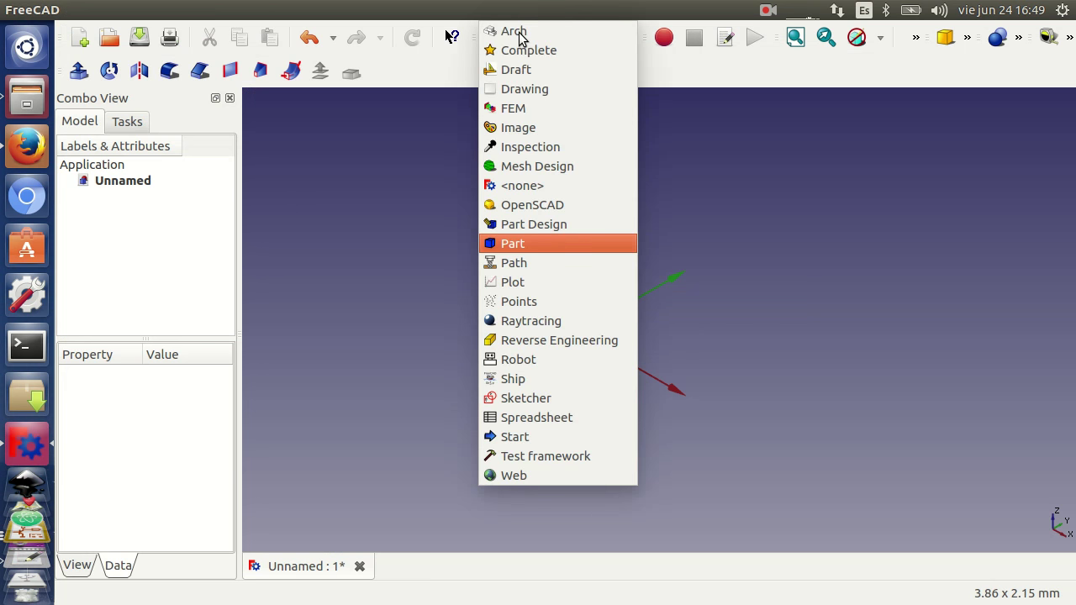
left_click(542, 226)
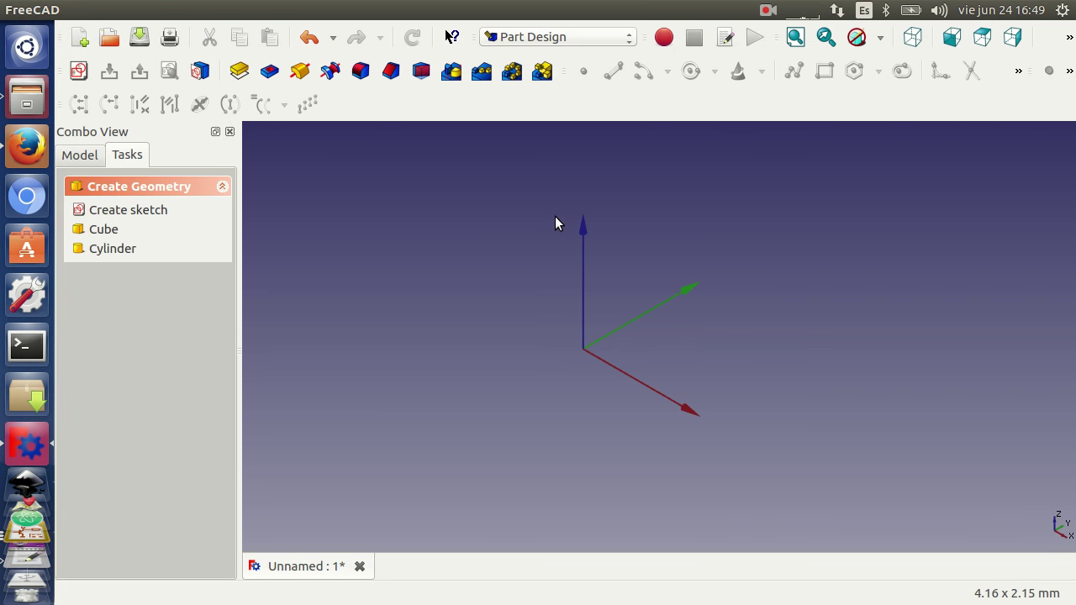
left_click(980, 38)
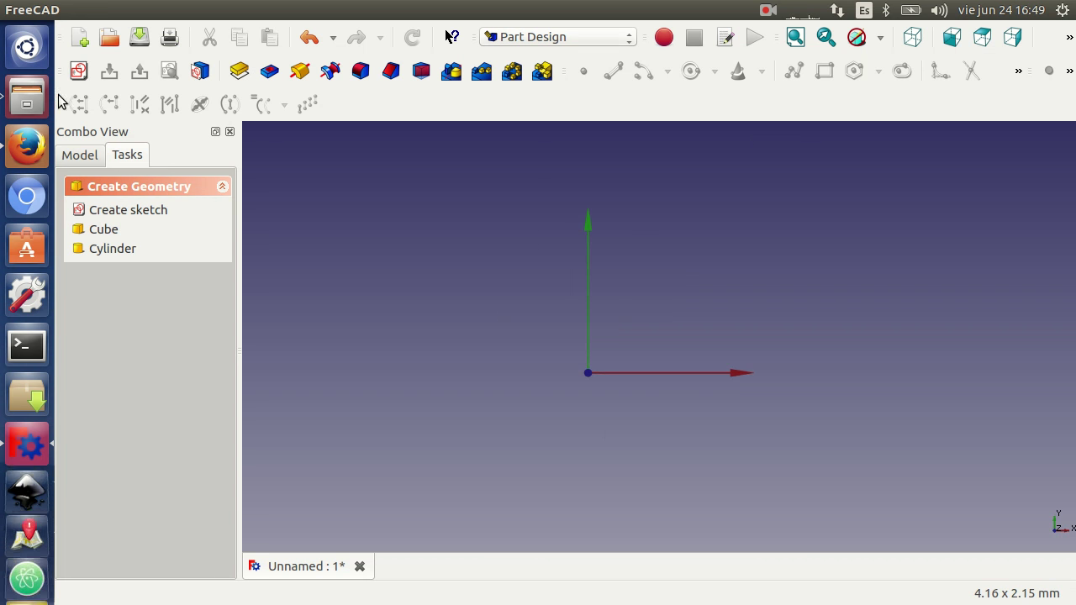
left_click(78, 71)
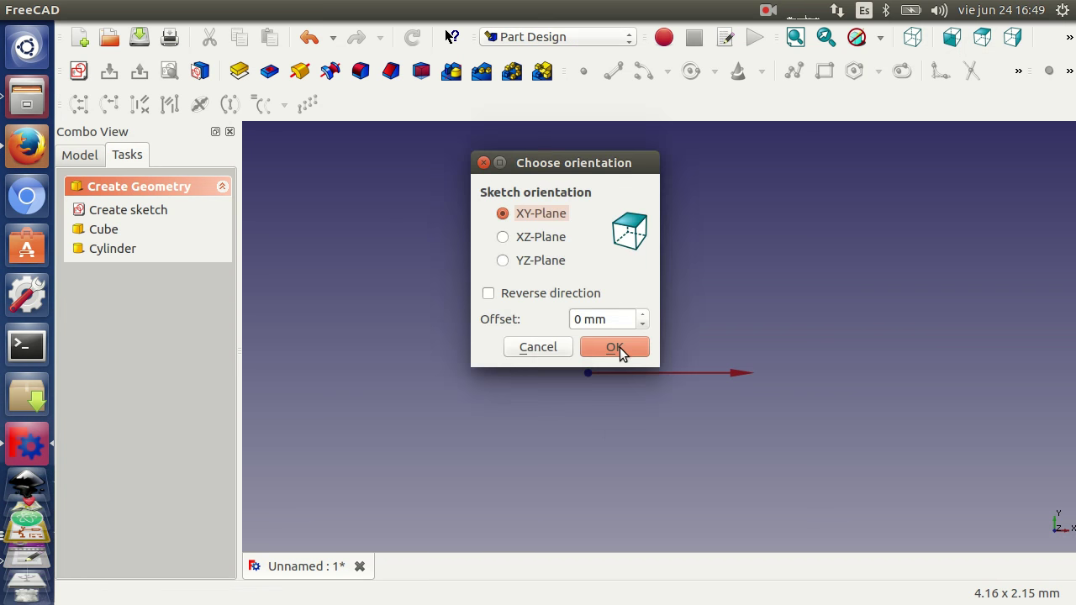
left_click(609, 357)
left_click(824, 70)
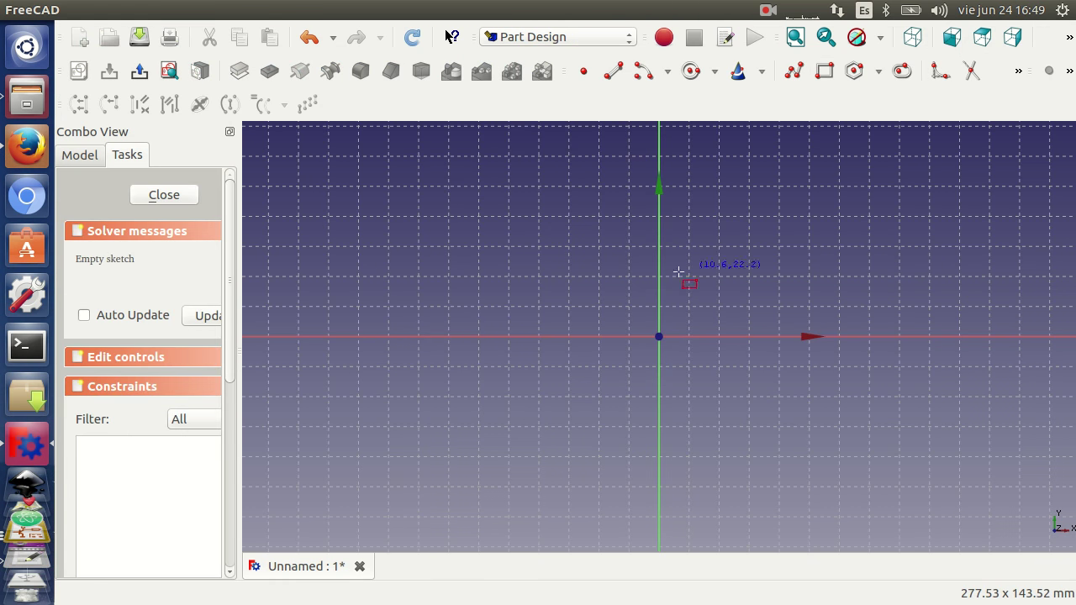
Draw a rectangle spanning the origin in the sketch
scroll(653, 327, "up", 1)
scroll(703, 324, "up", 3)
scroll(651, 341, "up", 3)
scroll(480, 288, "up", 3)
scroll(504, 305, "up", 1)
left_click(500, 304)
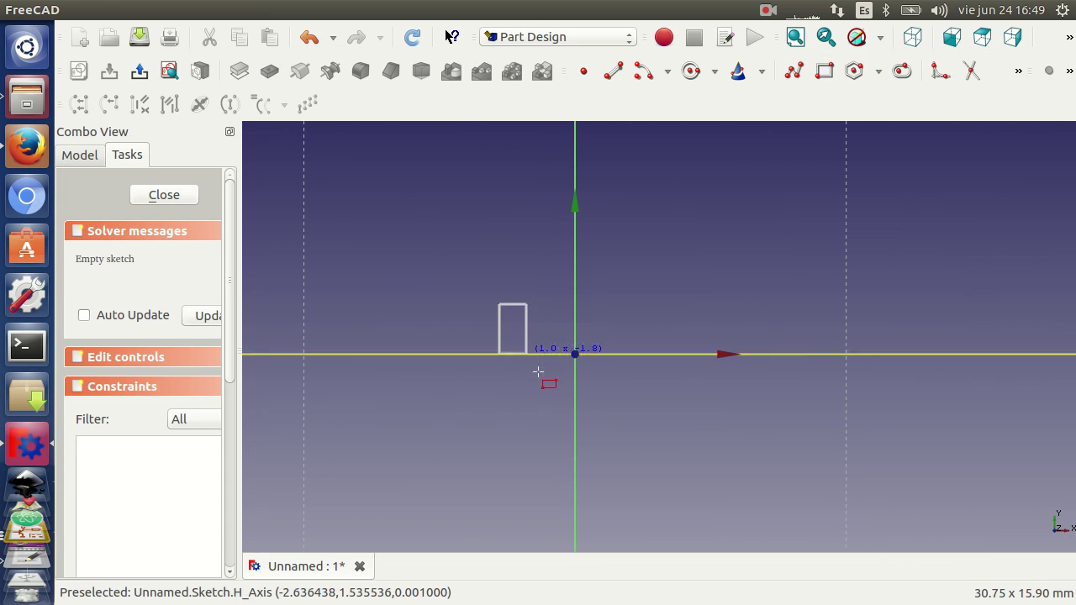
left_click(672, 402)
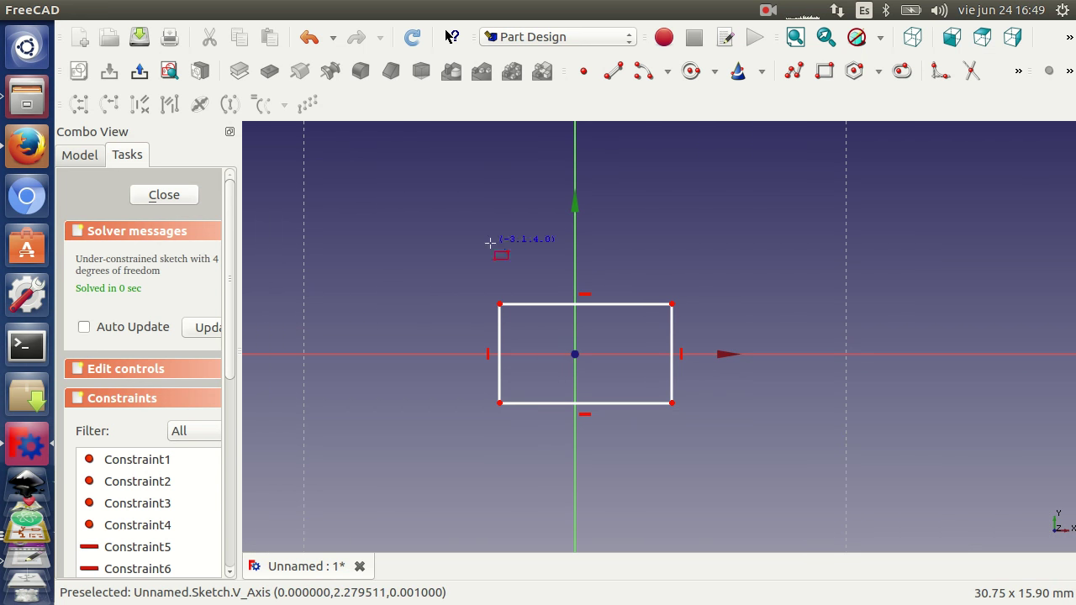
Make the rectangle's opposite corners symmetric about the origin
left_click(500, 304)
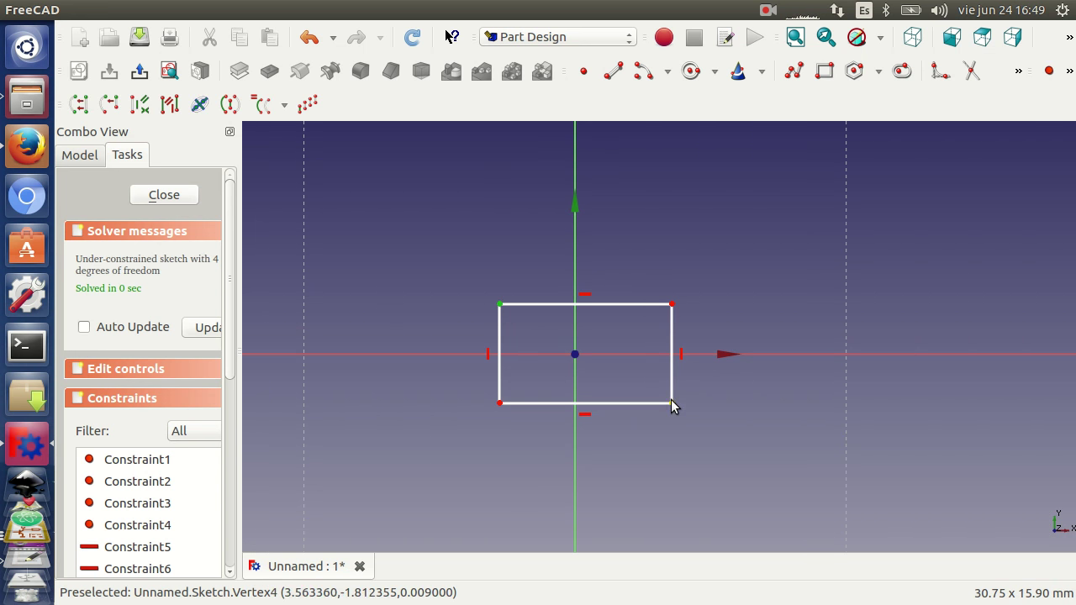
left_click(672, 403)
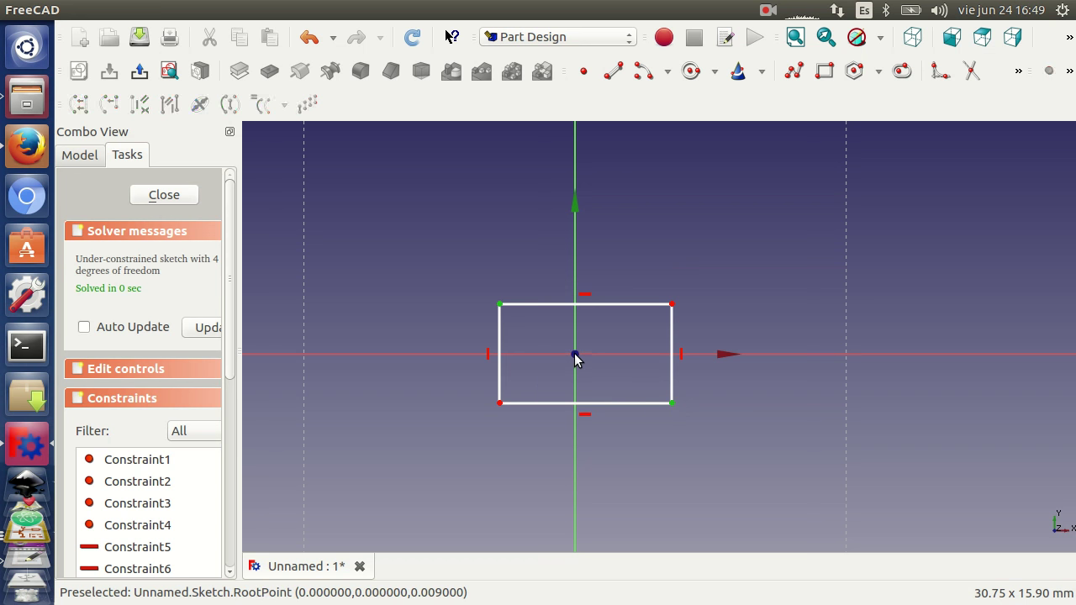
left_click(1018, 71)
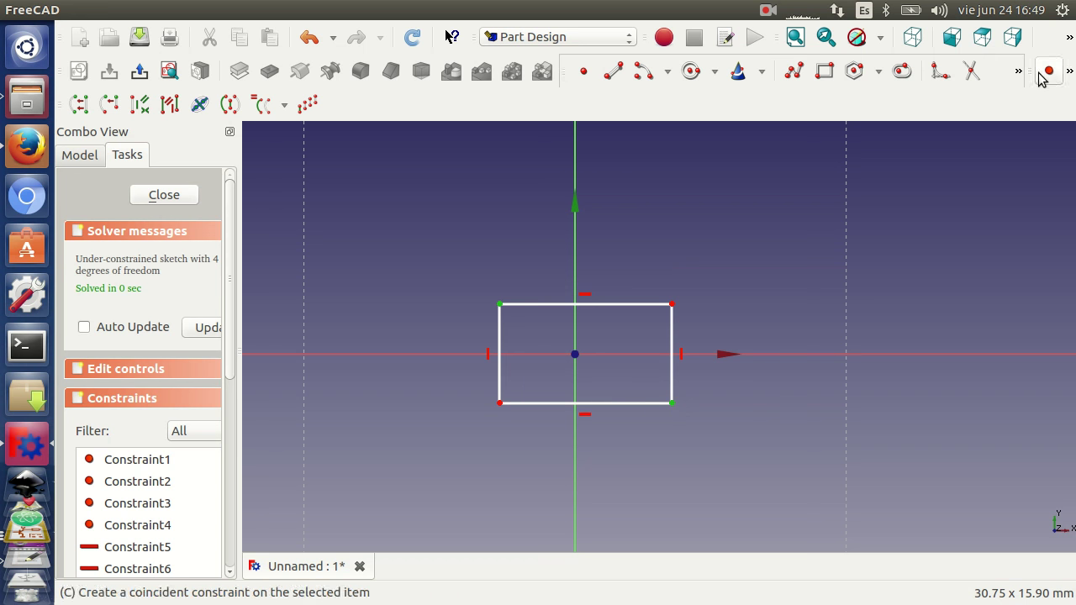
left_click(1067, 72)
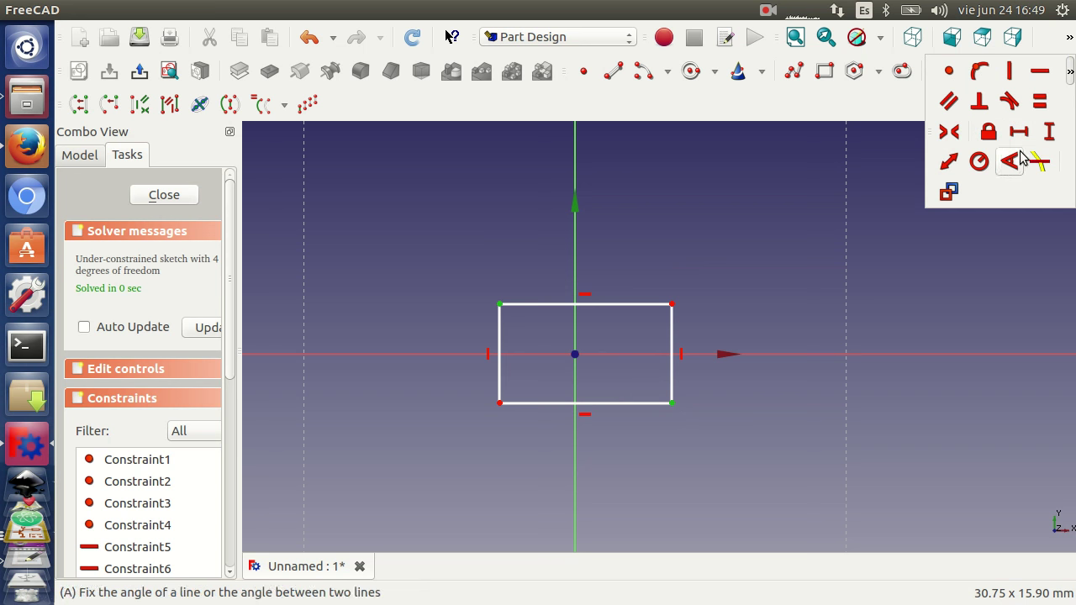
left_click(948, 132)
mouse_move(660, 313)
left_mouse_down()
mouse_move(628, 312)
mouse_move(623, 338)
left_mouse_up()
scroll(609, 353, "up", 3)
Constrain the rectangle's top edge to a 1,65 mm horizontal length
left_click(598, 327)
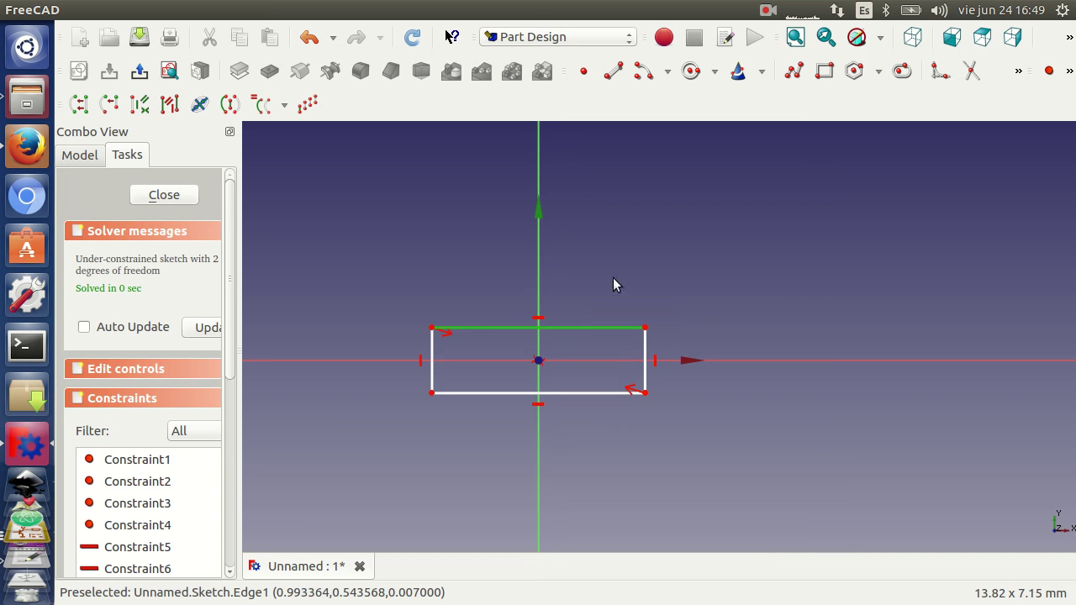
left_click(1019, 72)
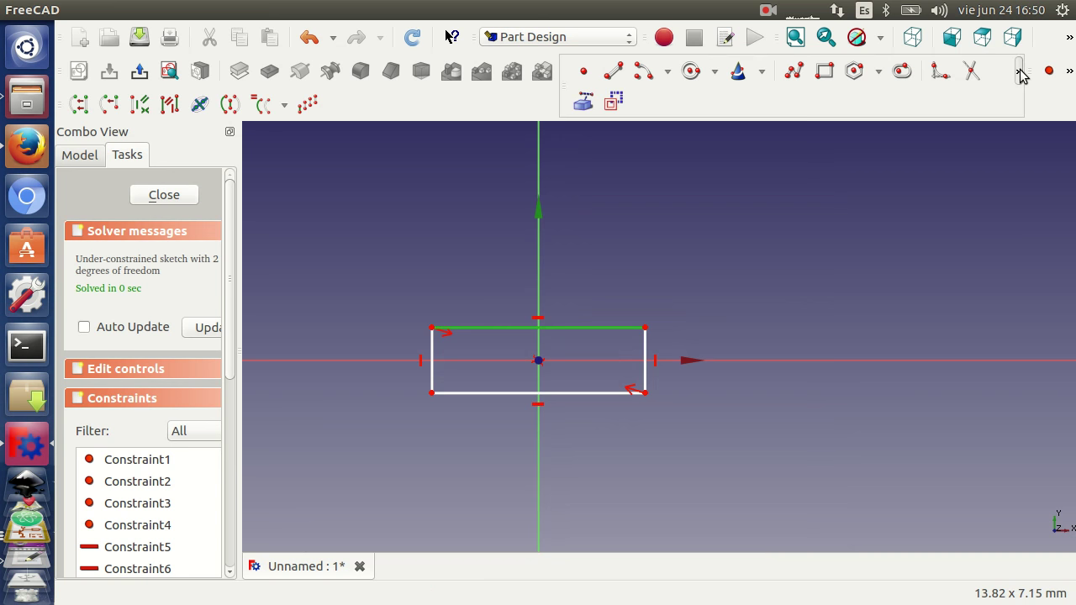
left_click(1070, 72)
left_click(1019, 134)
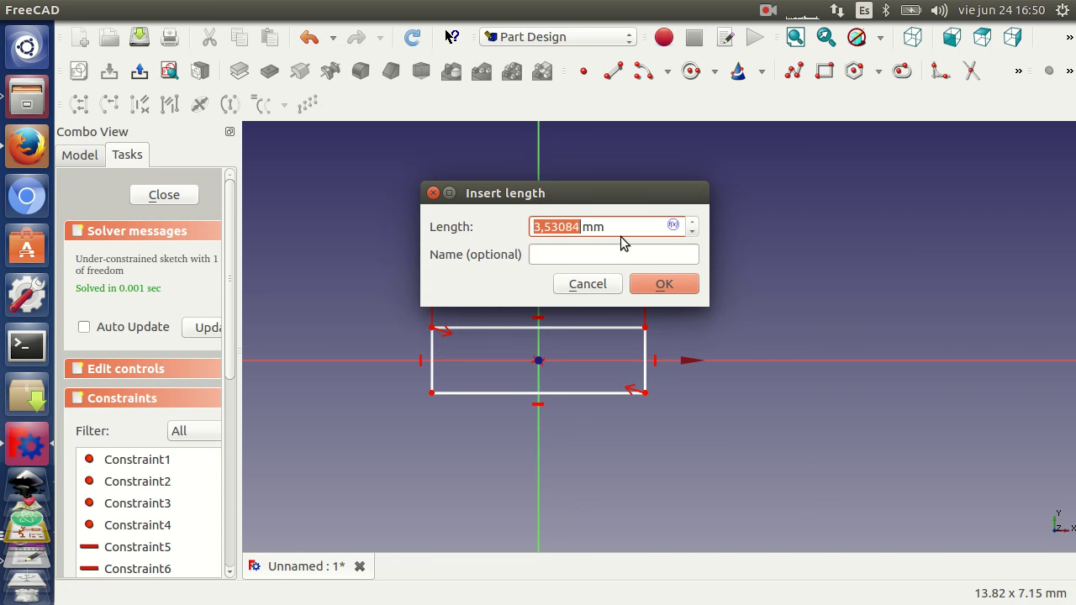
type("1,6")
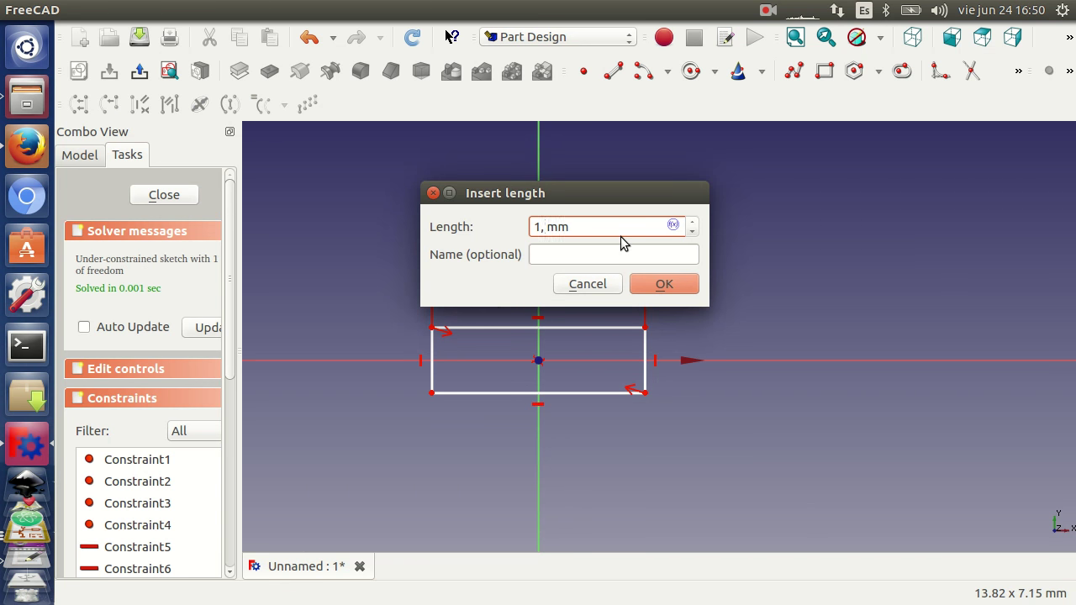
type("5")
left_click(643, 284)
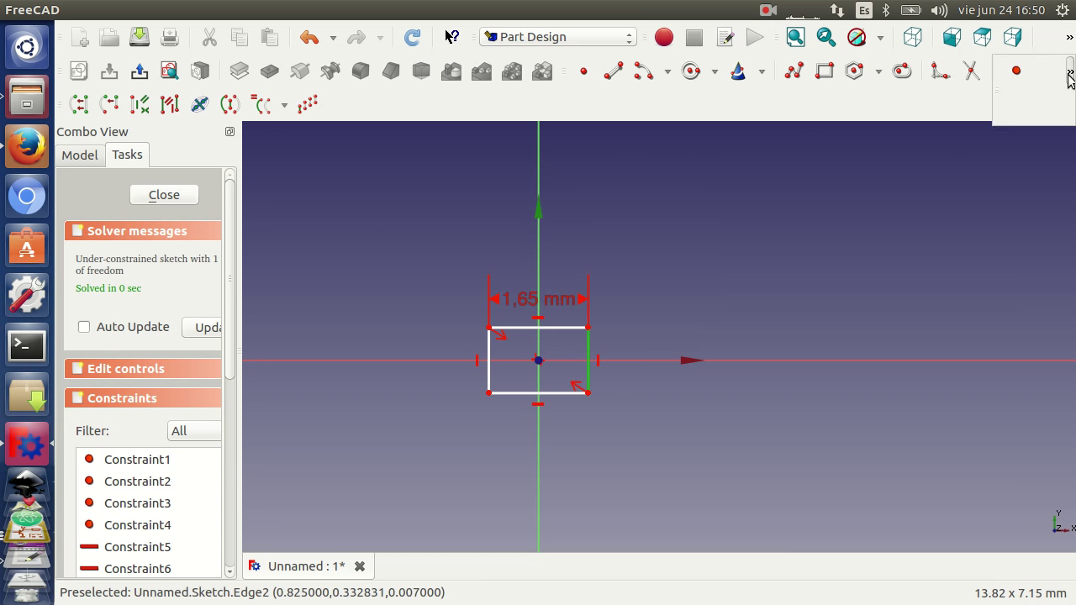
Constrain the right edge to 0,725 mm height, correcting the mistyped value
left_click(1070, 72)
left_click(1043, 139)
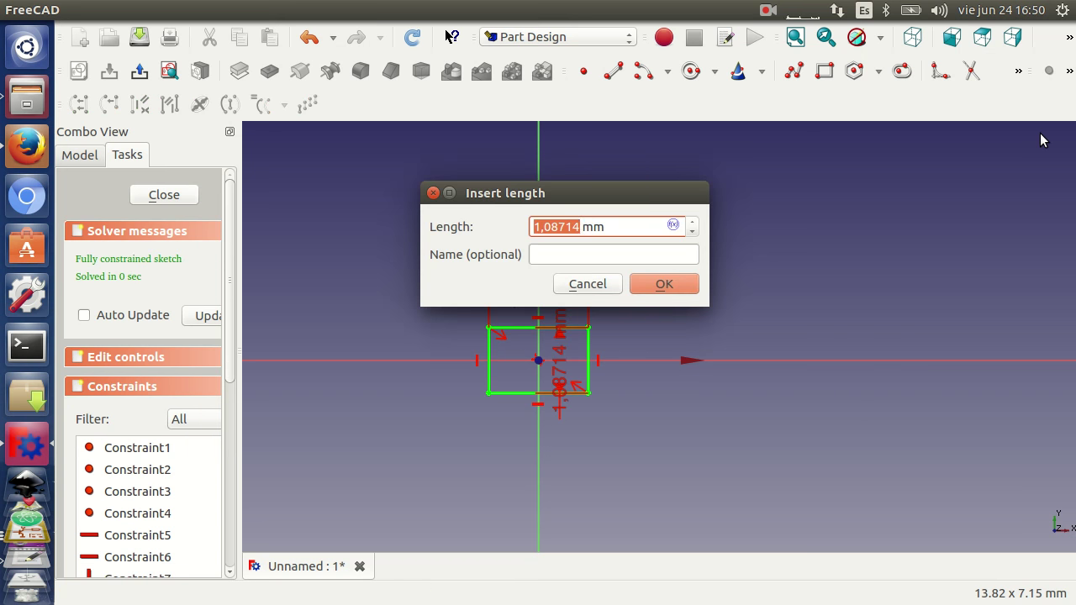
type("0.725")
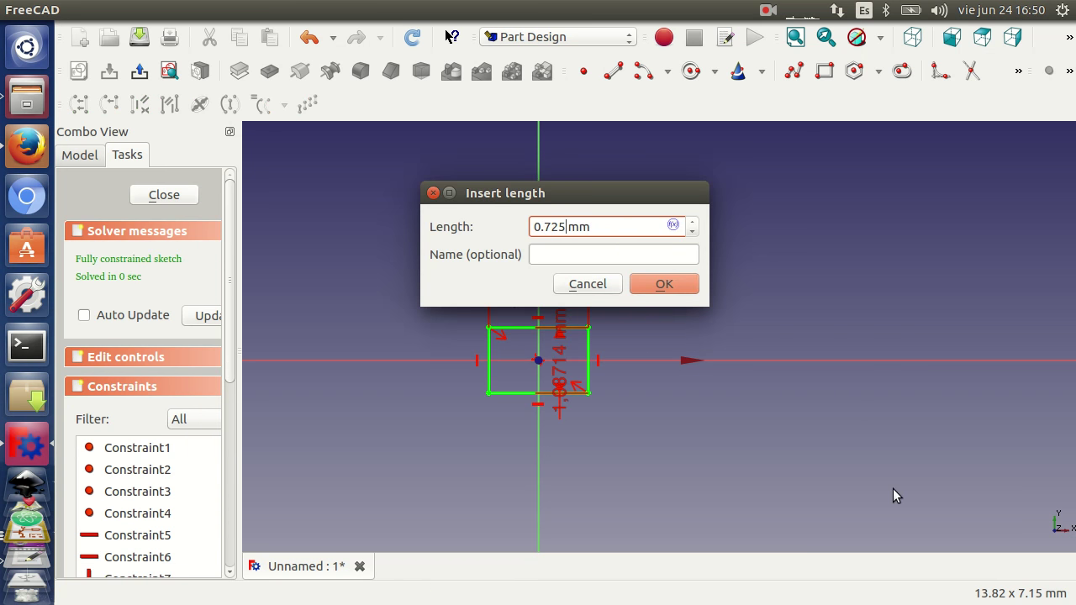
left_click(664, 284)
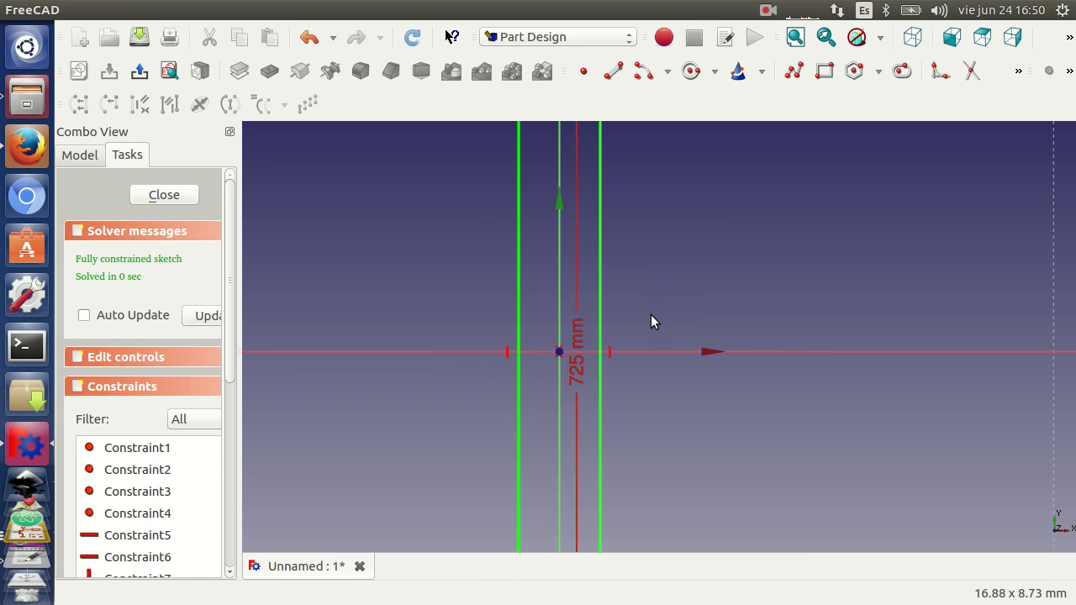
double_click(577, 341)
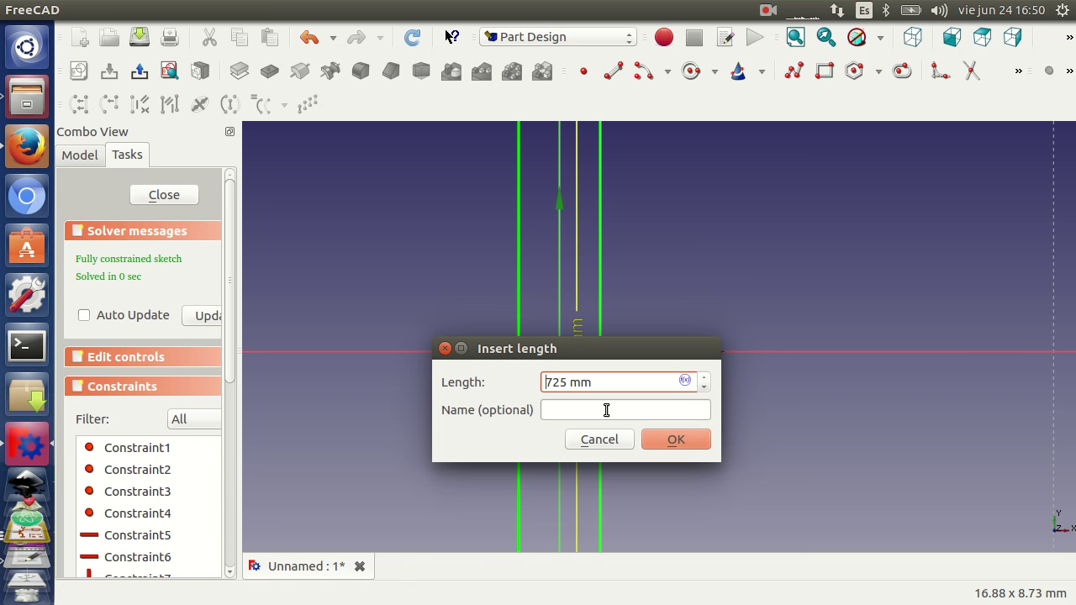
type("0,")
key("Return")
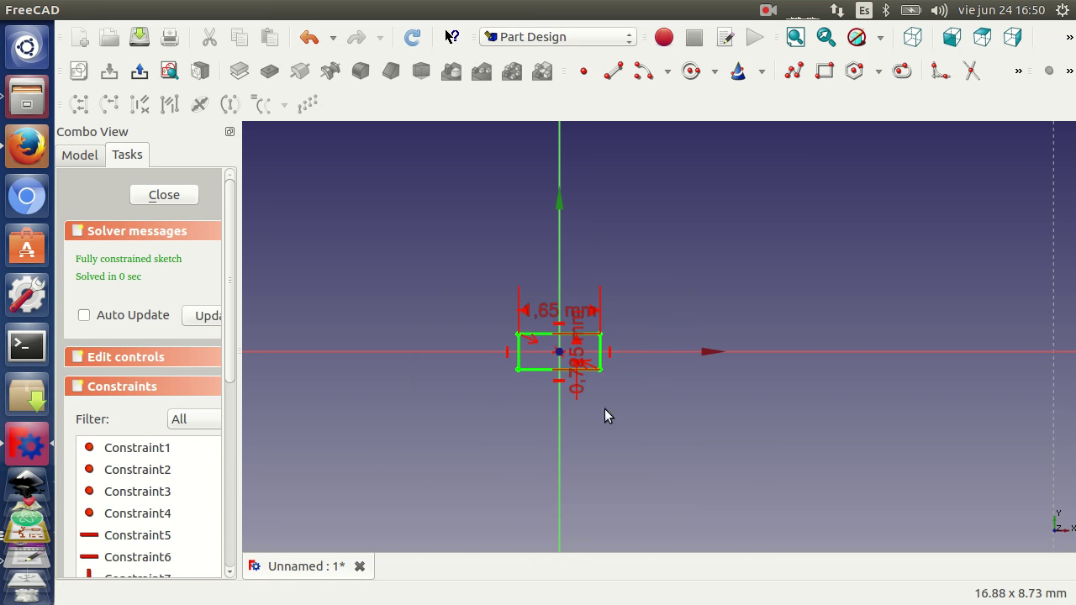
Move the 0,725 mm label above the rectangle and adjust the view
scroll(545, 392, "up", 5)
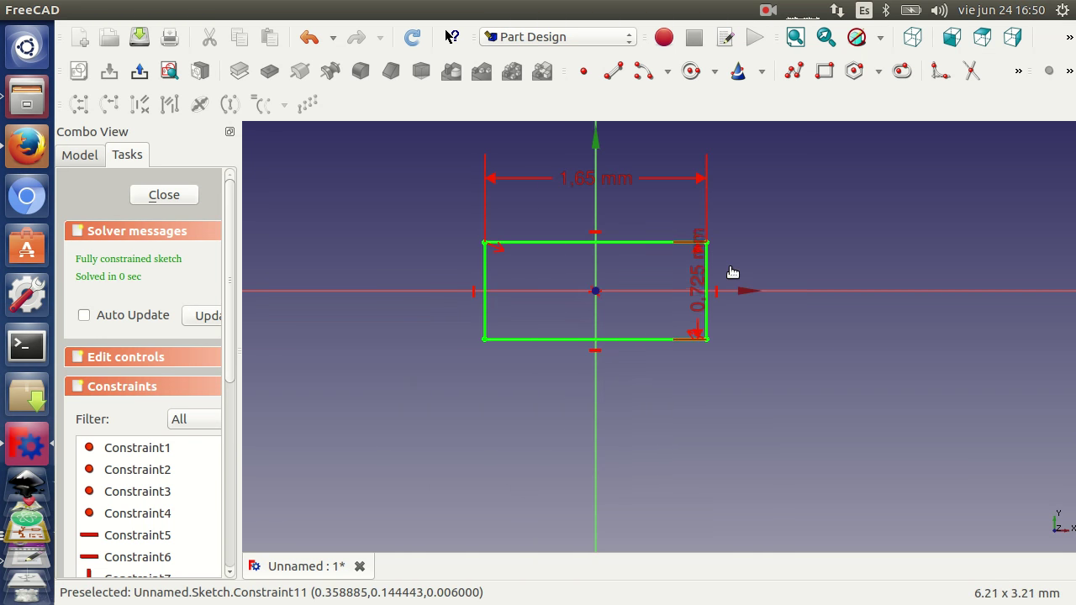
left_click_drag(764, 205, 771, 182)
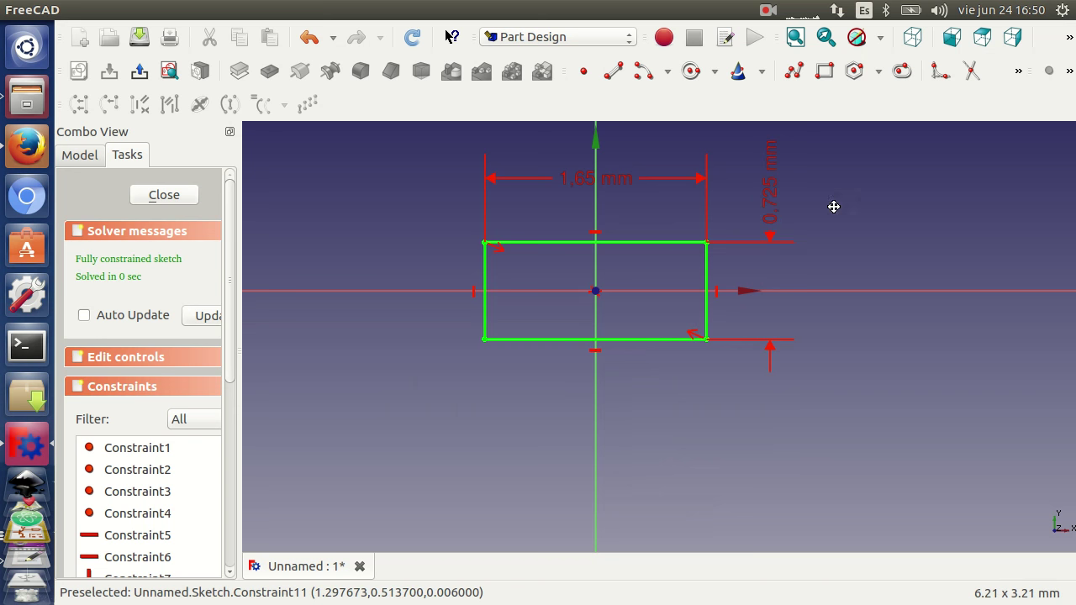
middle_click_drag(833, 207, 811, 288)
Close the sketch and pad the rectangle 0,65 mm into a solid box, viewed isometrically
left_click(171, 198)
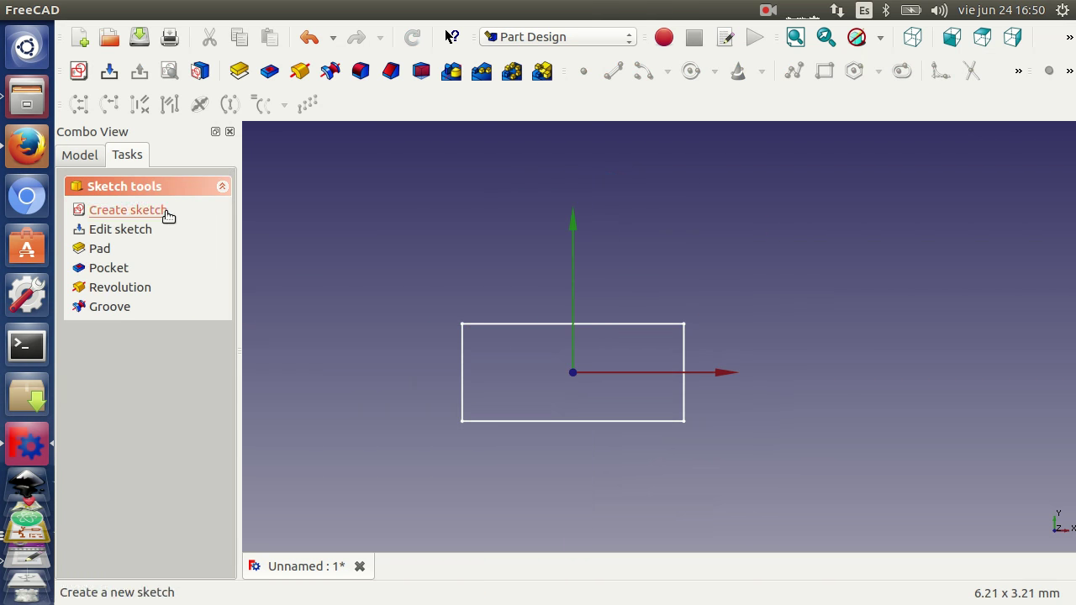
left_click(124, 250)
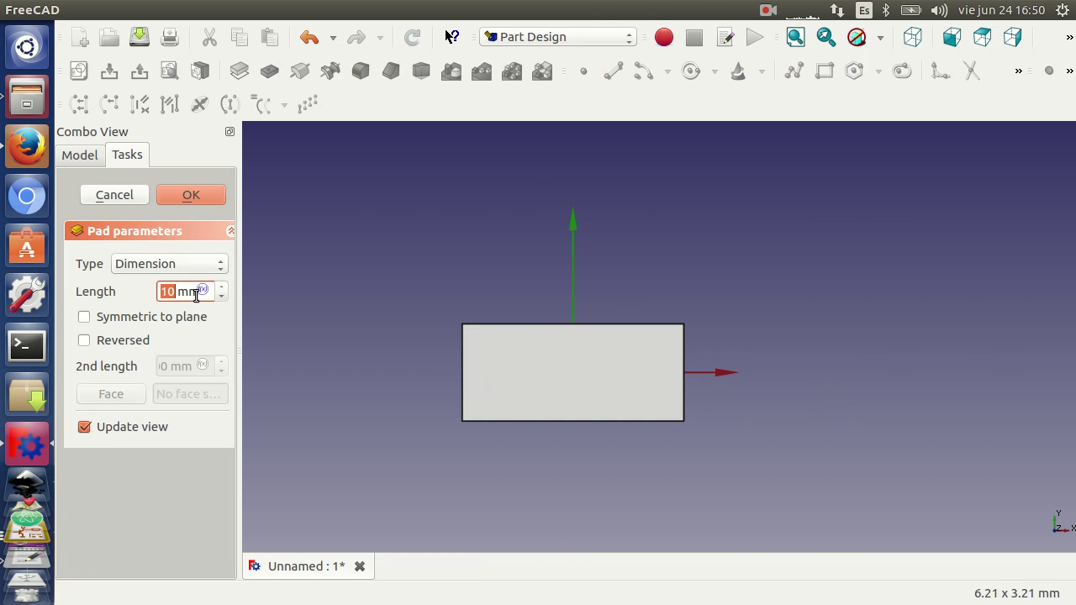
key("BackSpace")
type("0,")
key("Return")
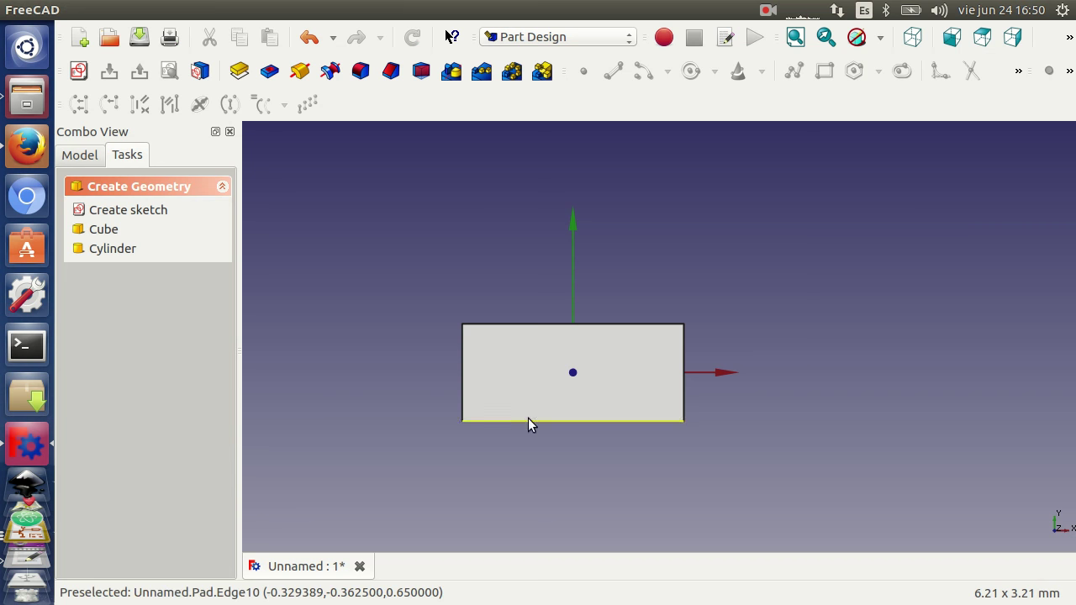
key("0")
mouse_move(732, 361)
middle_mouse_down()
mouse_move(781, 345)
mouse_move(809, 360)
mouse_move(795, 365)
middle_mouse_up()
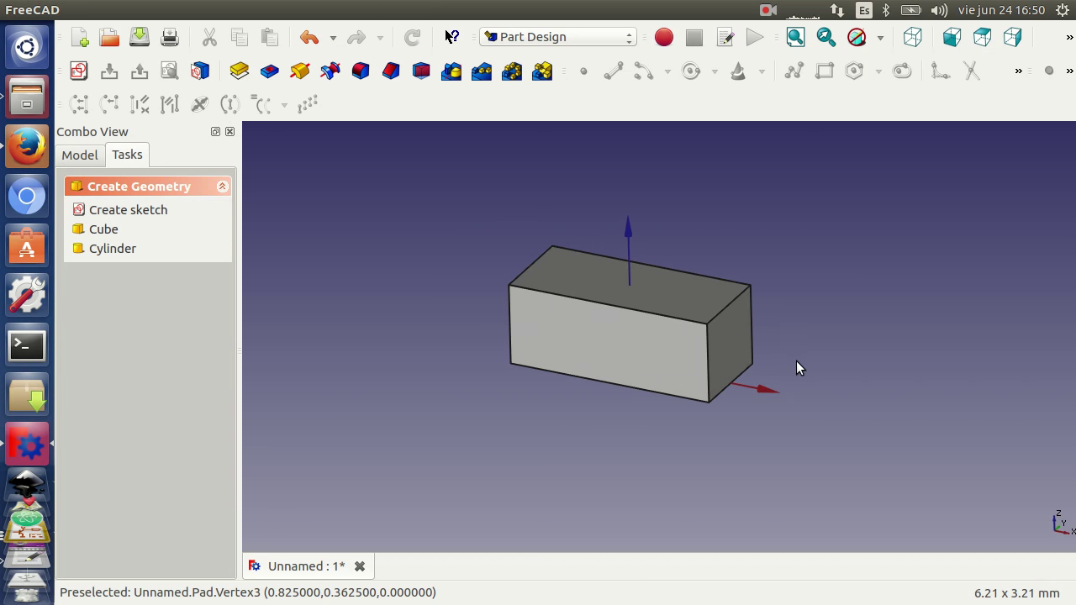
left_click(94, 158)
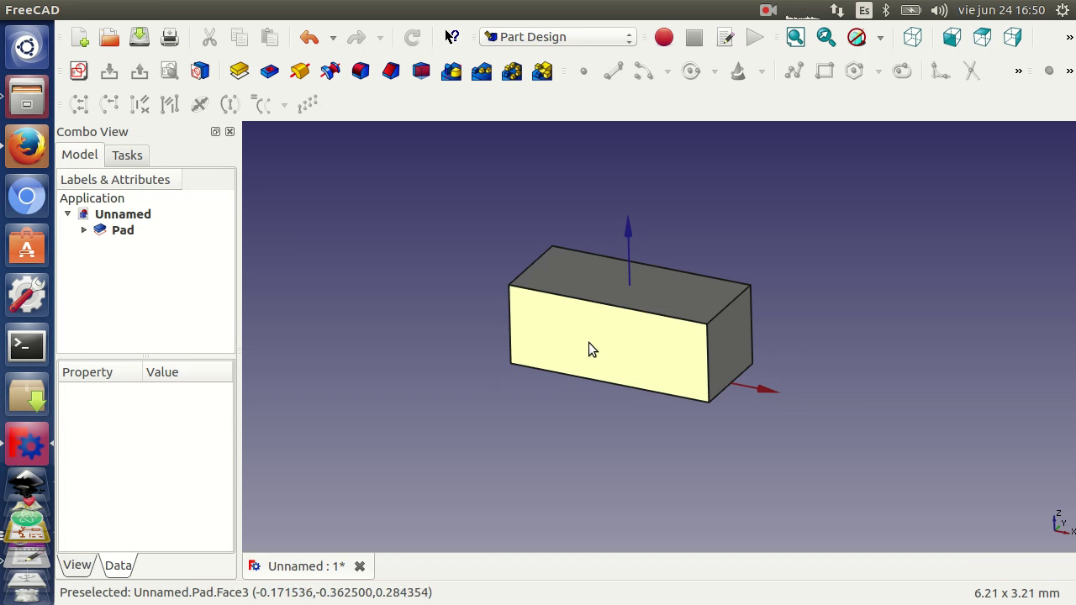
Select the box's four top edges and four vertical edges, orbiting to reach the left end
scroll(584, 335, "up", 1)
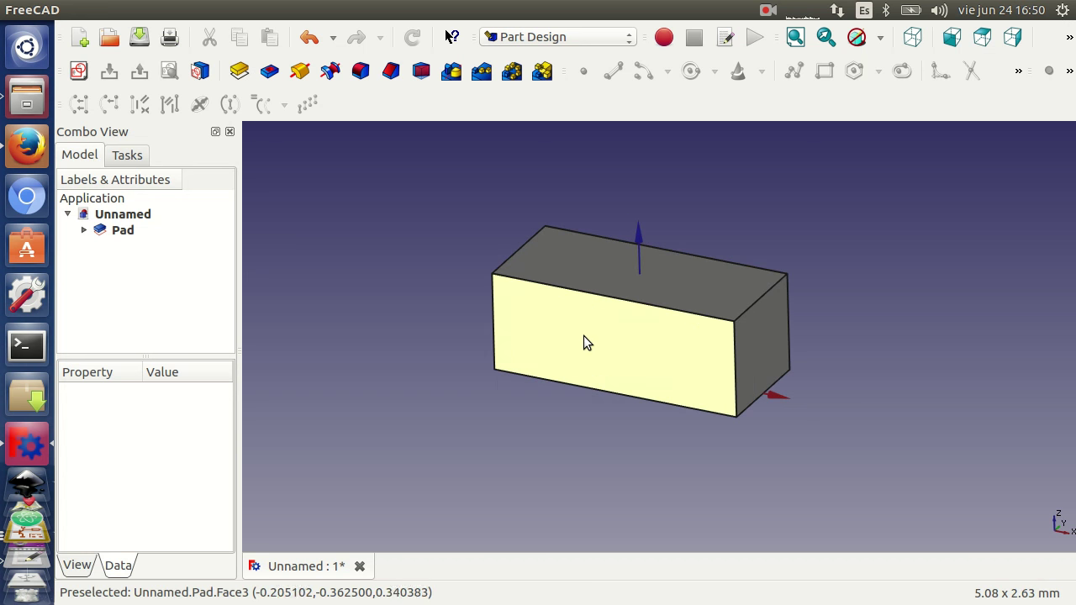
left_click(586, 292)
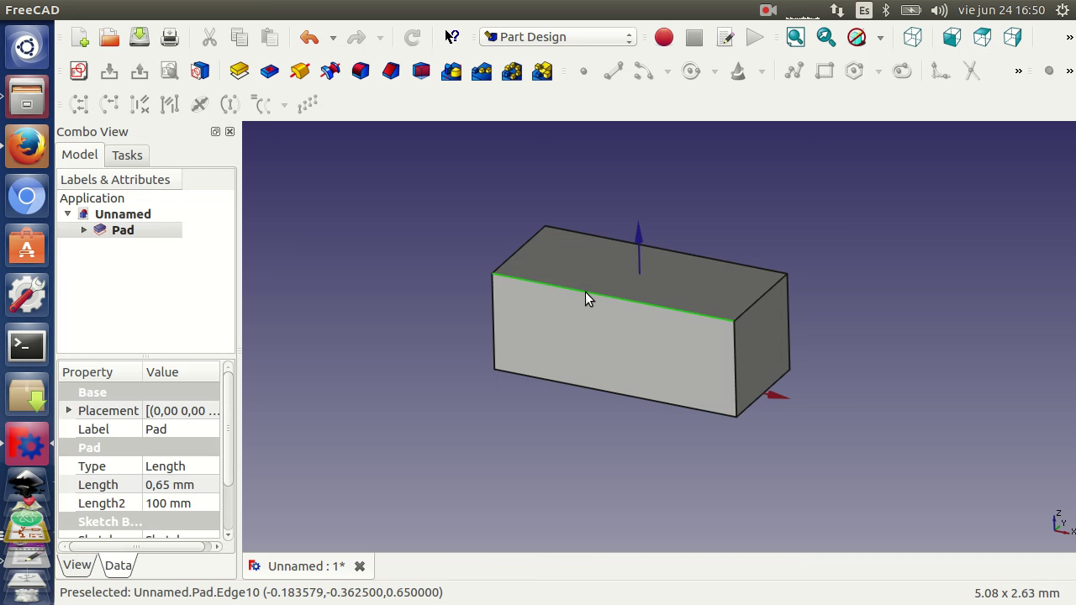
left_click(736, 350, "ctrl")
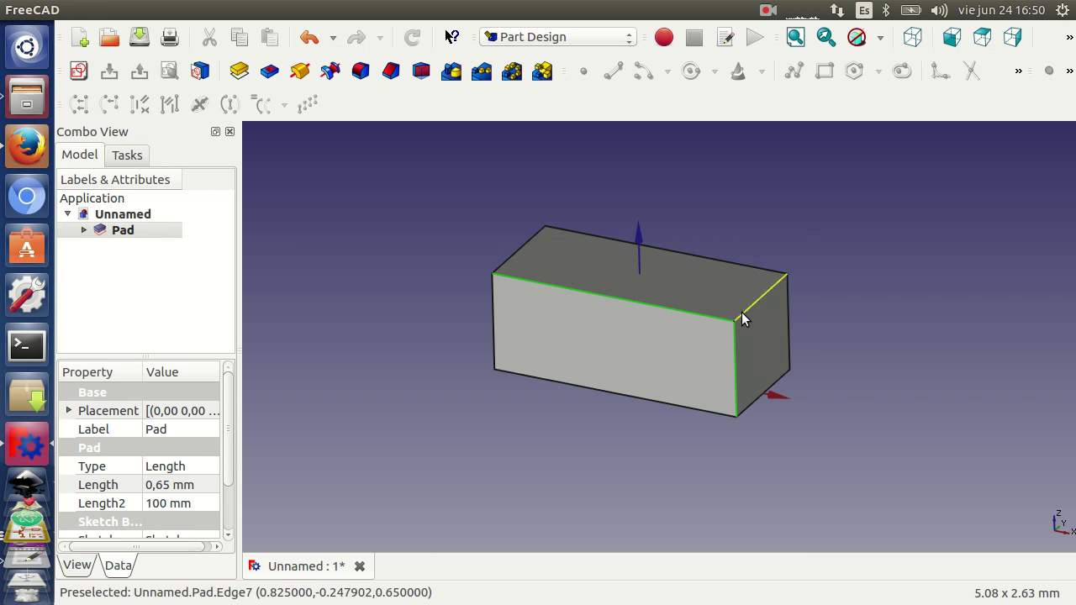
left_click(748, 310, "ctrl")
left_click(788, 307, "ctrl")
left_click(762, 268, "ctrl")
mouse_move(626, 373)
middle_mouse_down()
mouse_move(830, 384)
mouse_move(866, 269)
mouse_move(833, 240)
mouse_move(647, 314)
middle_mouse_up()
left_click(610, 337, "ctrl")
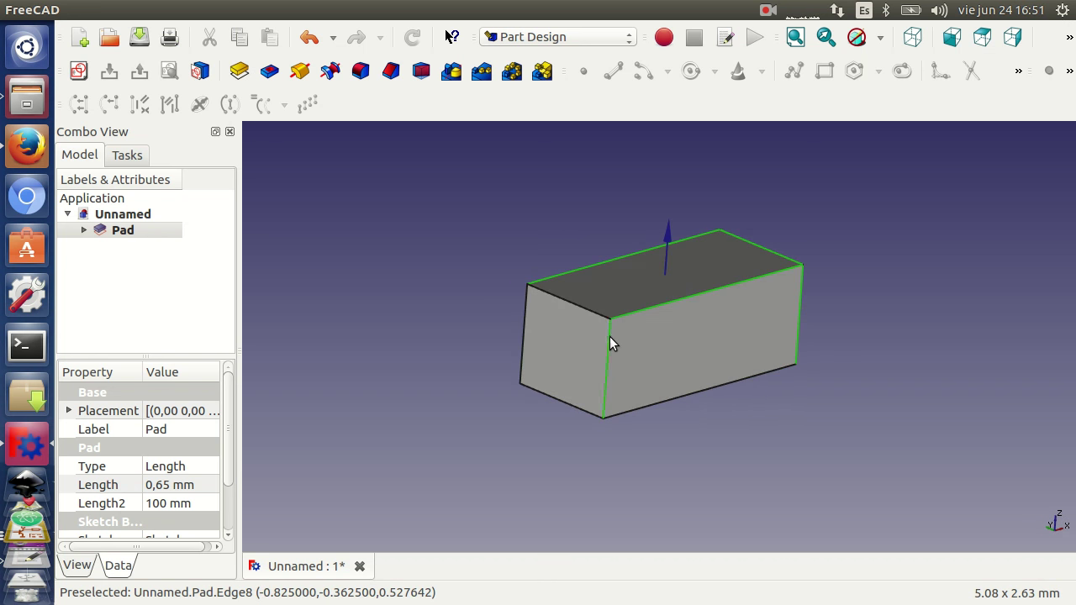
left_click(594, 312, "ctrl")
left_click(522, 330, "ctrl")
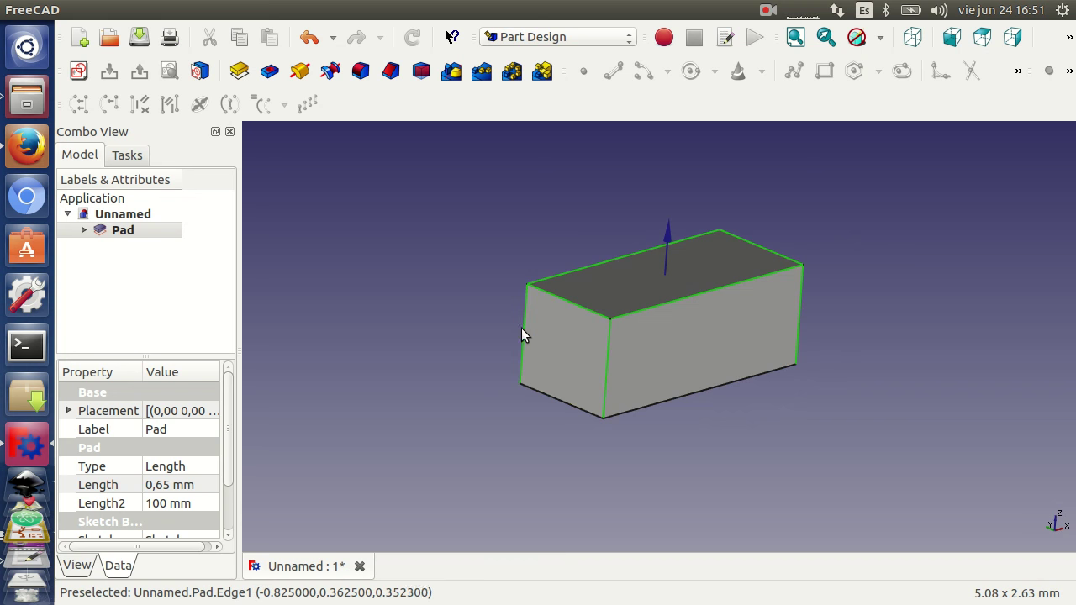
Switch to the Part workbench and fillet the selected edges with a 0,1 mm radius
left_click(519, 37)
left_click(521, 244)
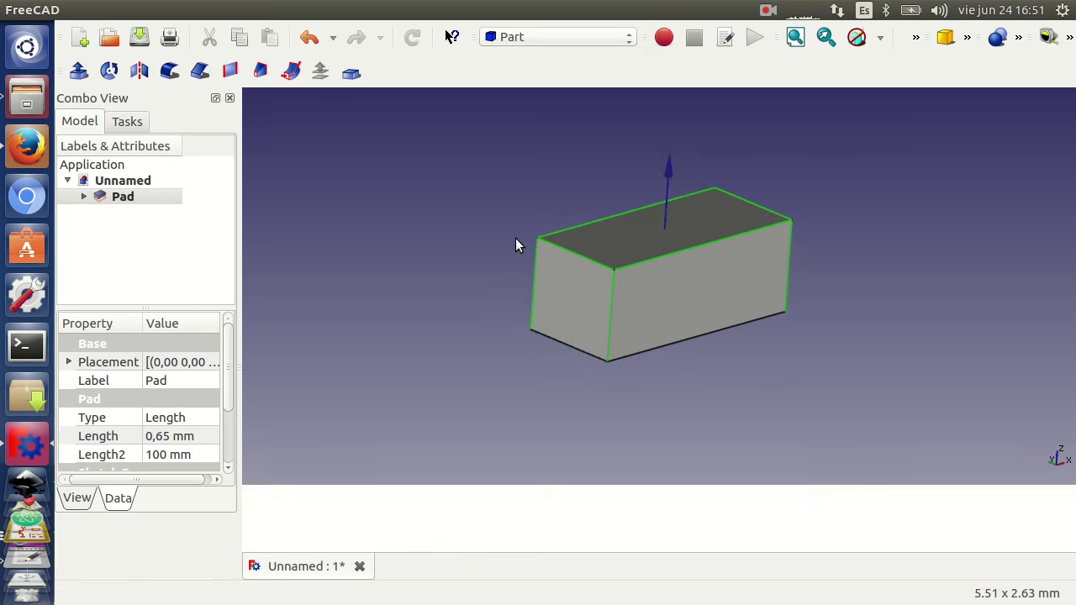
left_click(169, 71)
left_click_drag(240, 520, 345, 521)
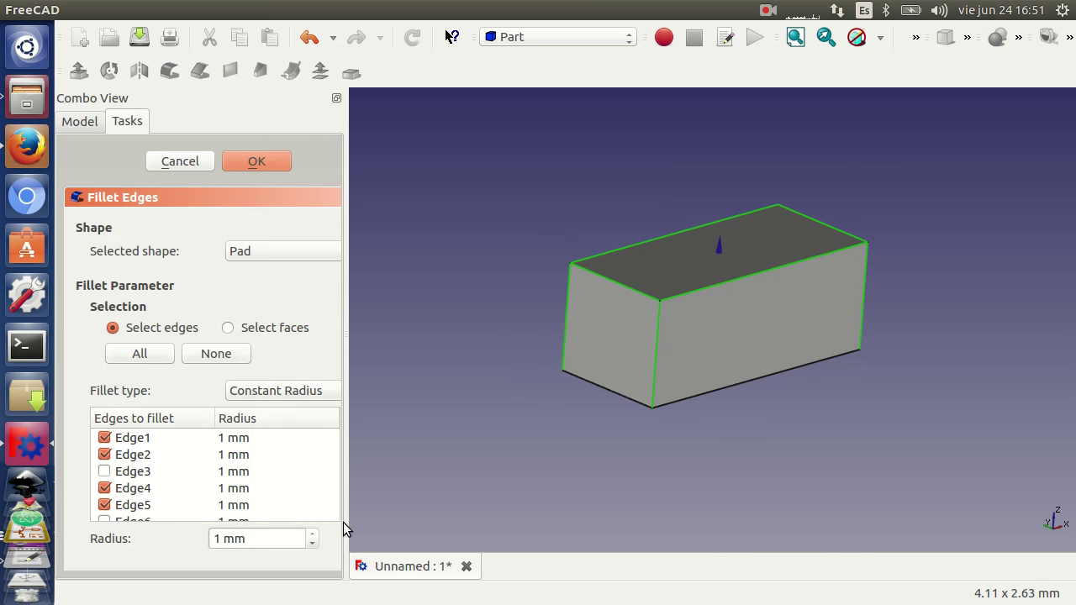
left_click(294, 541)
type("0,1")
key("Return")
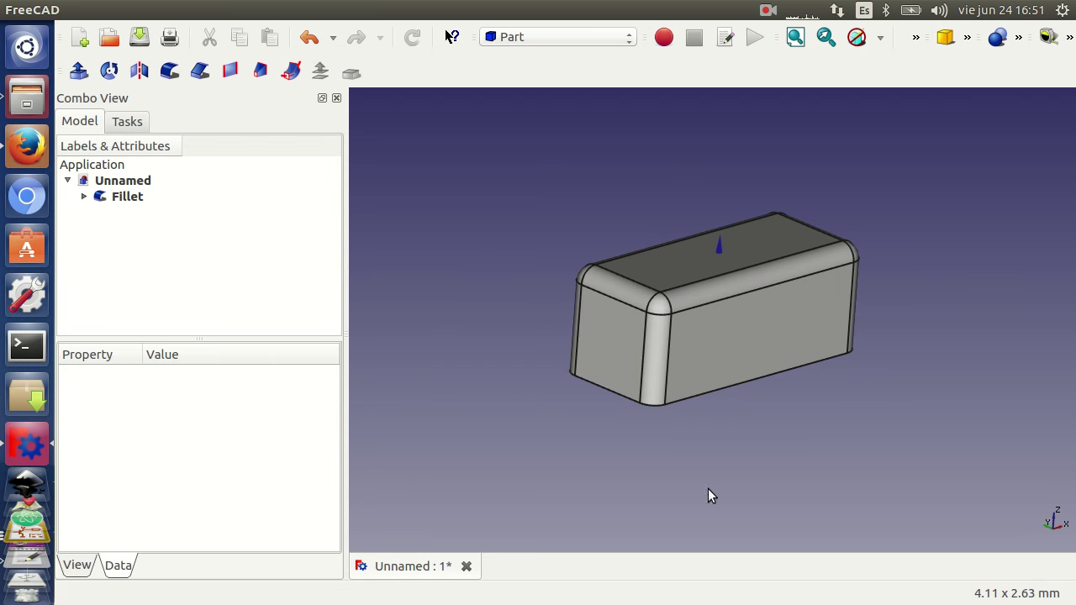
Orbit to inspect the rounded box and select the Fillet in the model tree
mouse_move(883, 416)
middle_mouse_down()
mouse_move(599, 316)
mouse_move(611, 316)
middle_mouse_up()
scroll(611, 315, "down", 1)
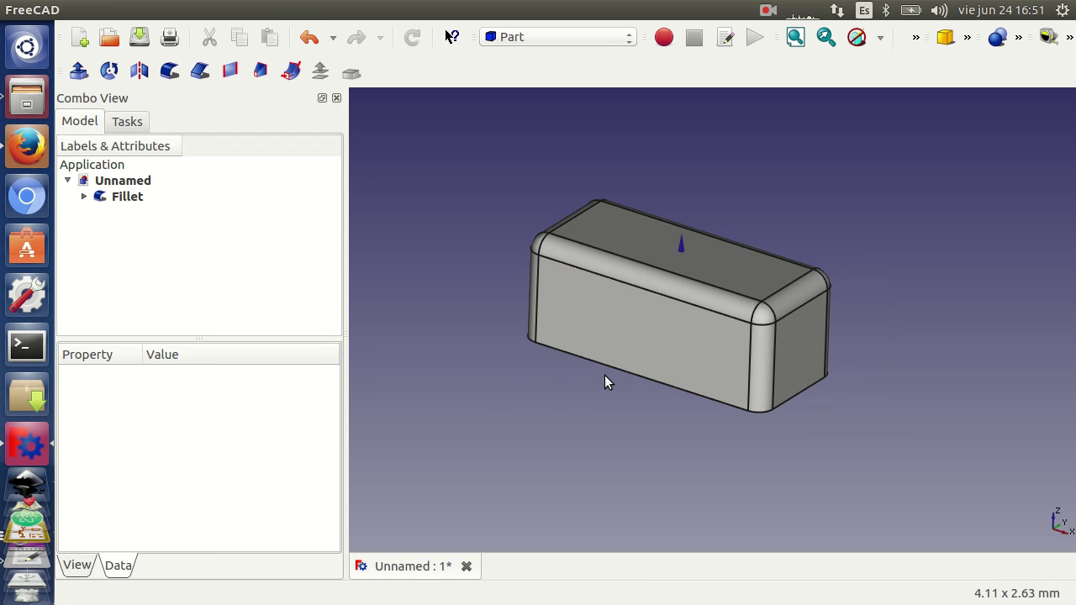
left_click(126, 196)
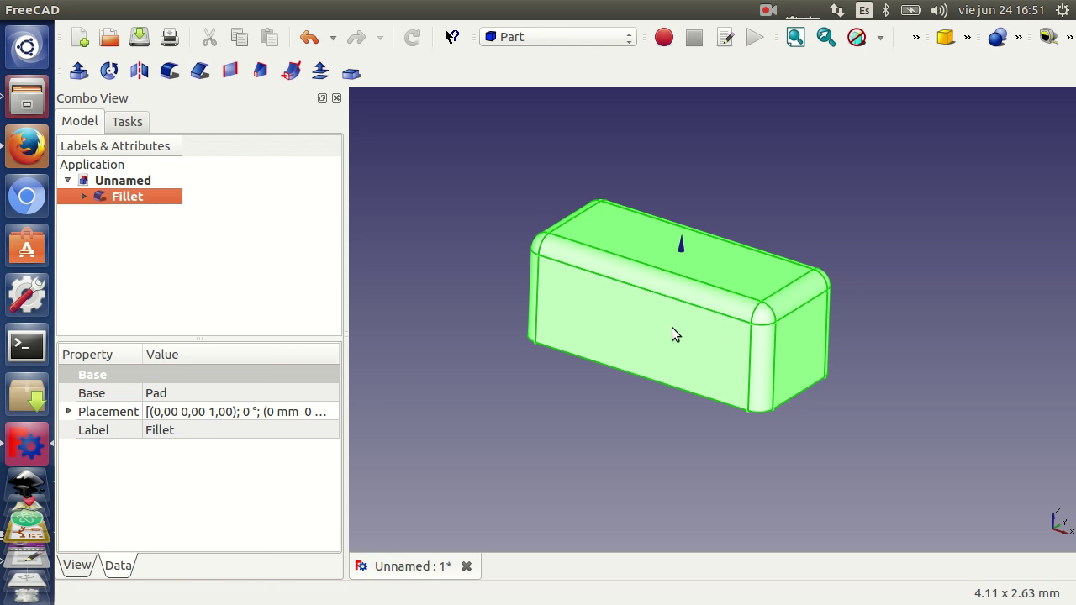
Give the Fillet body the Metalized material and a pale cyan shape colour (215, 255, 247)
right_click(120, 196)
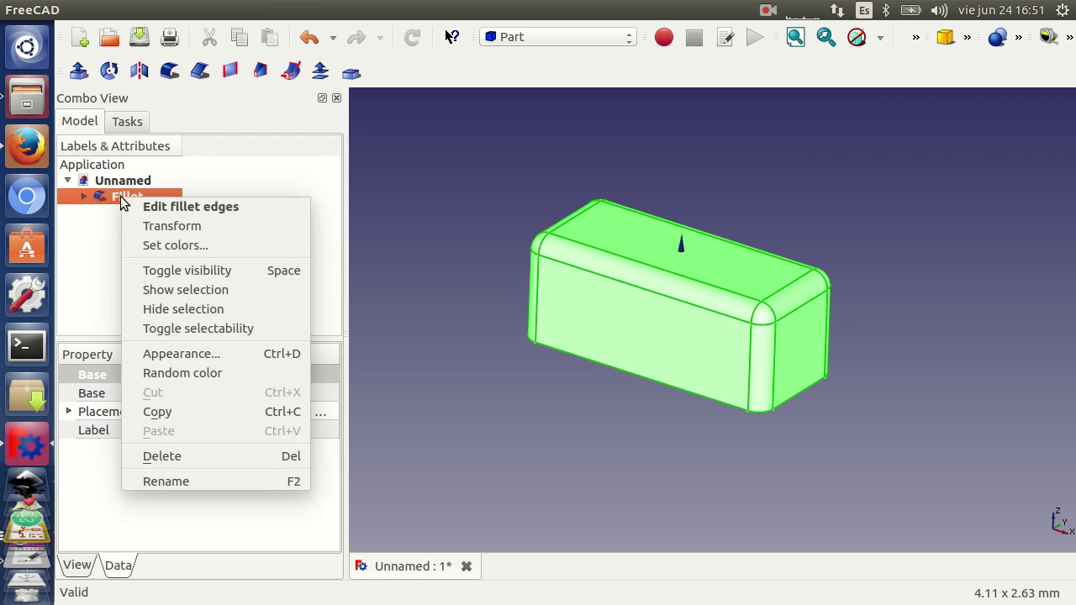
left_click(184, 353)
left_click(133, 148)
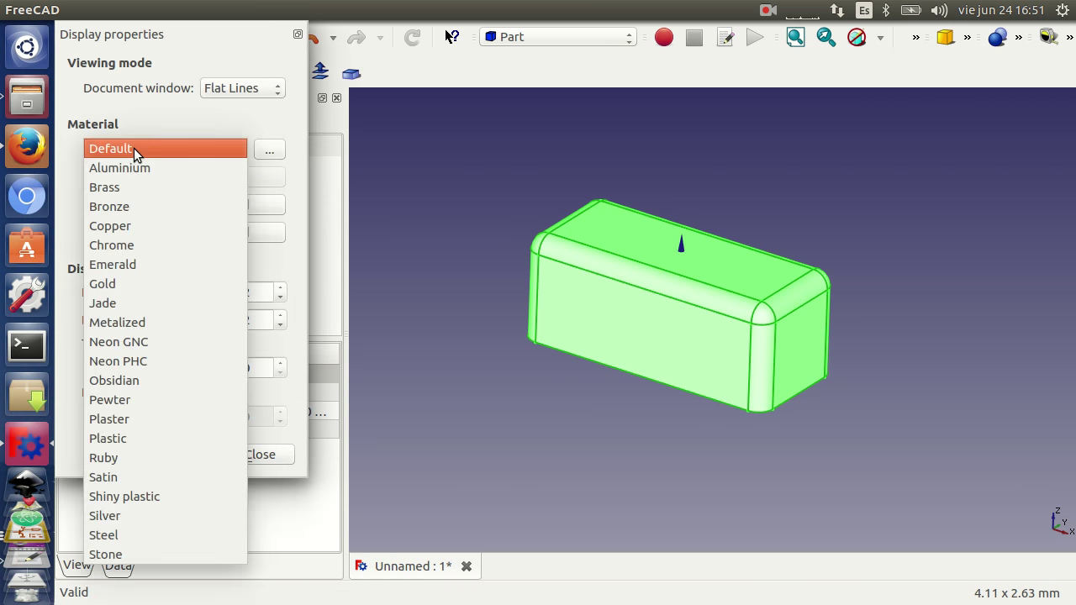
left_click(139, 322)
left_click(240, 205)
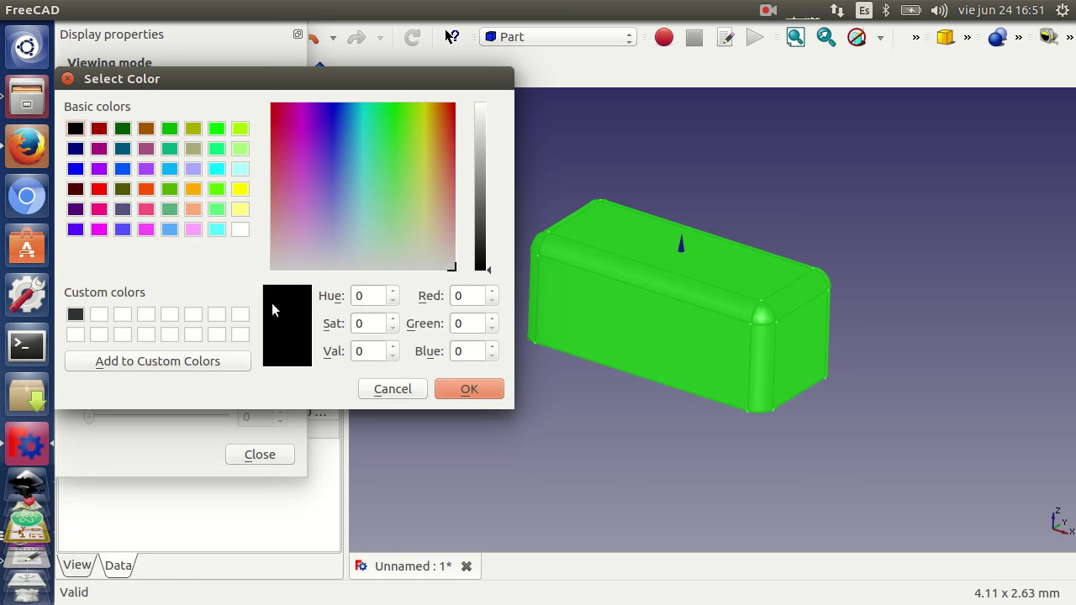
left_click(171, 230)
left_click(362, 250)
left_click_drag(362, 249, 368, 245)
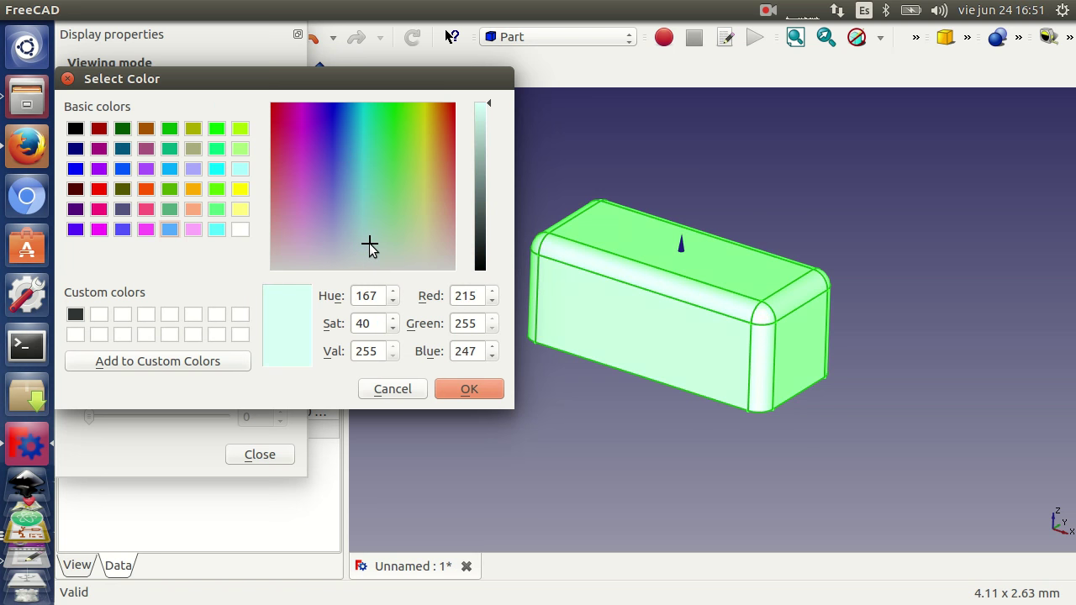
left_click(446, 388)
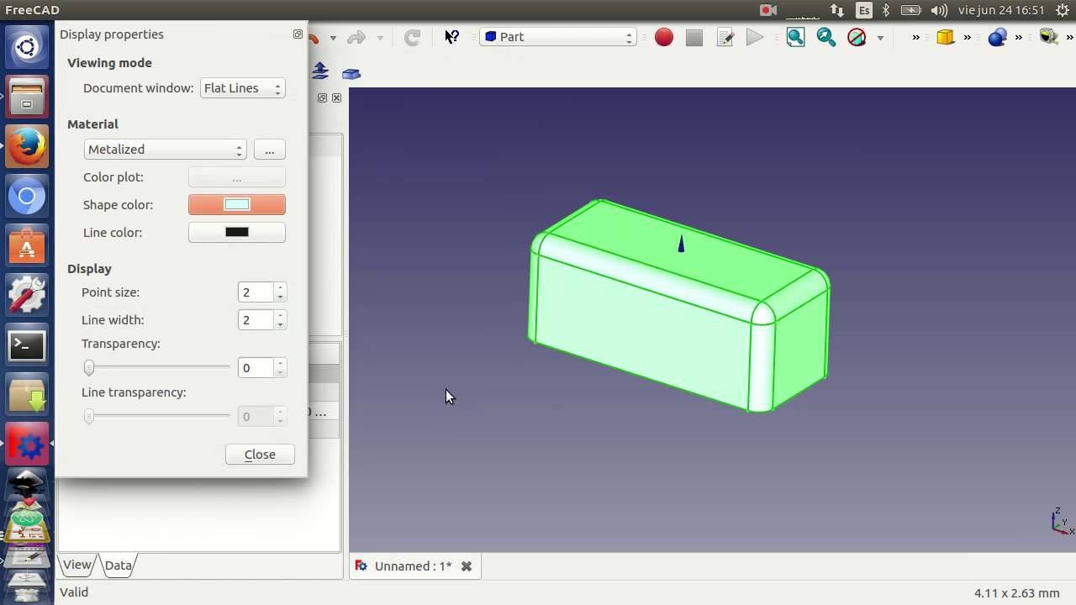
left_click(244, 458)
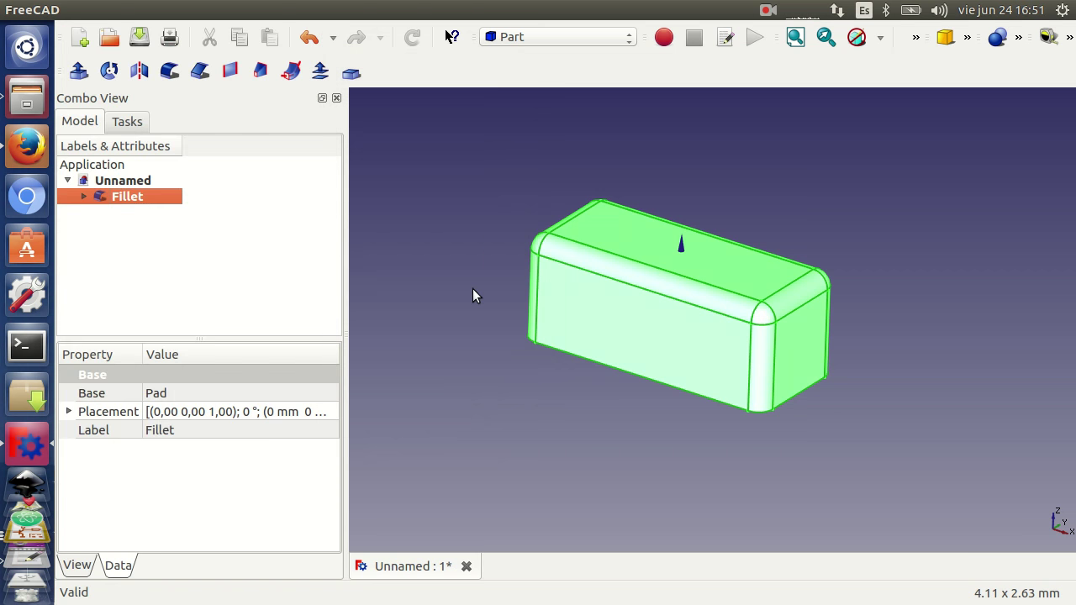
Deselect the box and orbit the view to inspect the new colouring
left_click(446, 305)
mouse_move(940, 391)
middle_mouse_down()
mouse_move(900, 365)
mouse_move(798, 335)
mouse_move(799, 423)
mouse_move(900, 389)
mouse_move(927, 353)
mouse_move(933, 379)
middle_mouse_up()
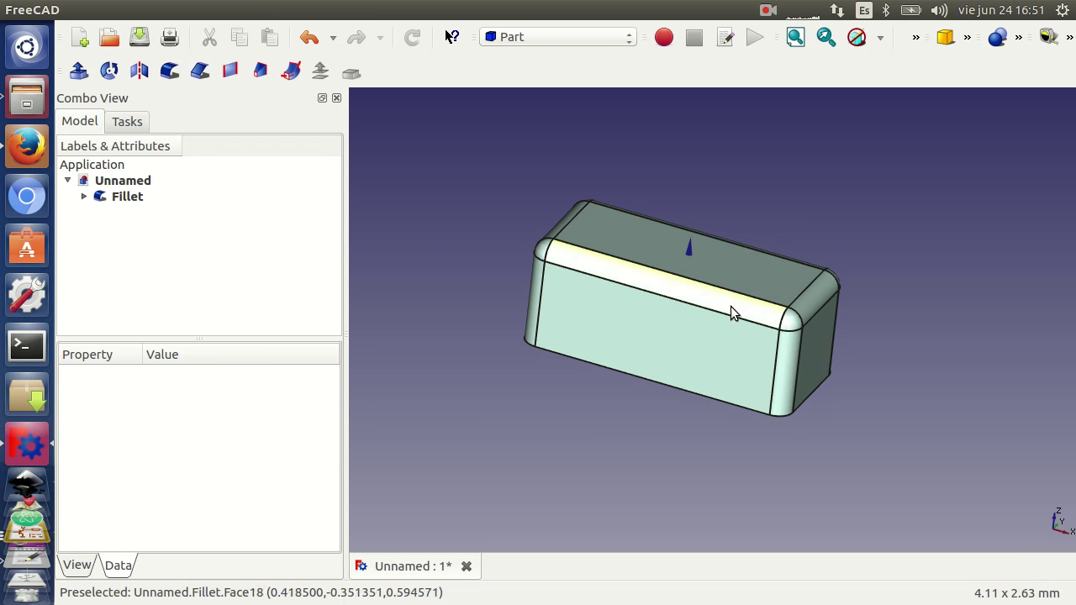
mouse_move(871, 312)
middle_mouse_down()
mouse_move(709, 356)
mouse_move(721, 304)
mouse_move(831, 328)
mouse_move(799, 233)
mouse_move(809, 226)
middle_mouse_up()
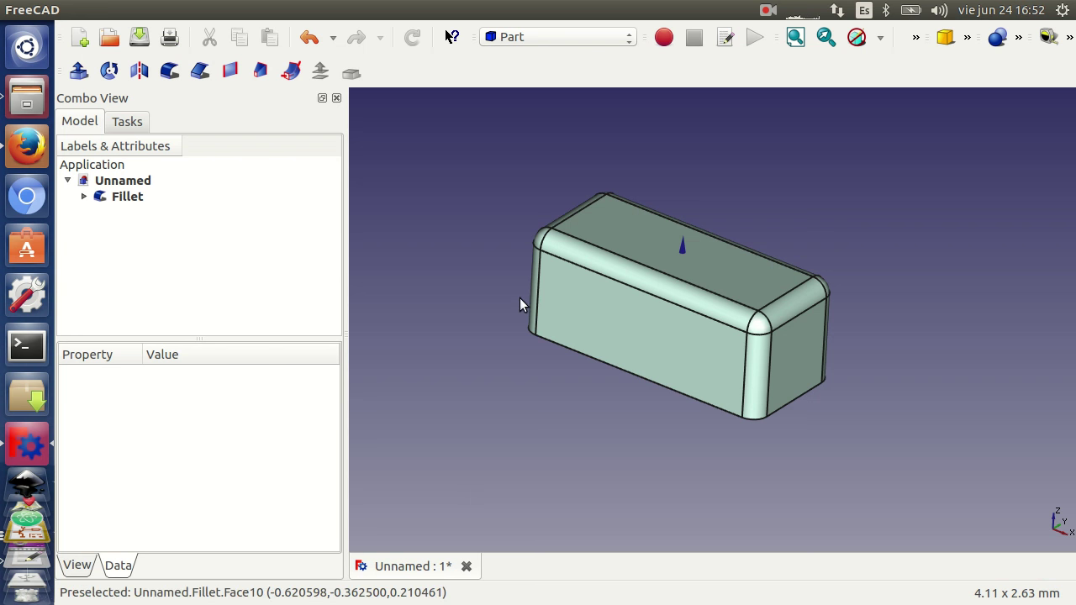
Export the Fillet body as VRML V2.0 to myled.wrl, replacing the existing file
left_click(122, 197)
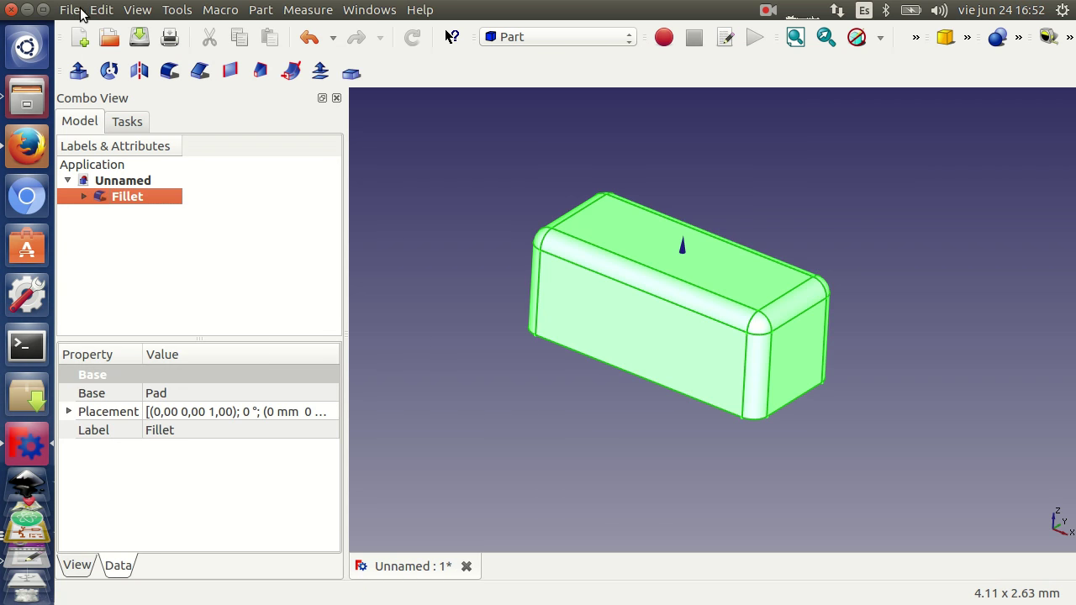
left_click(68, 10)
left_click(115, 222)
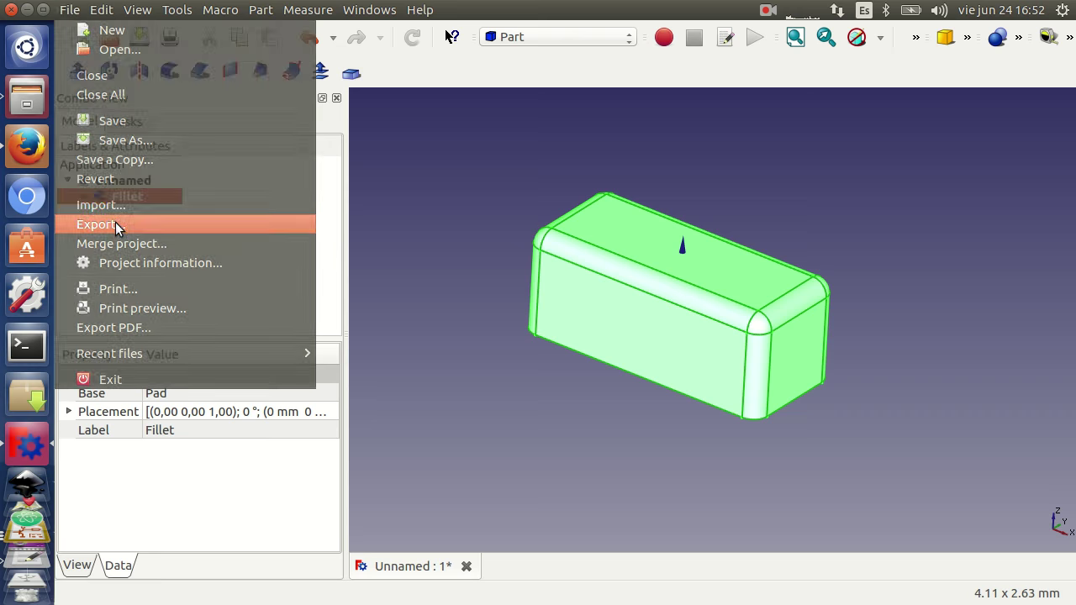
left_click(508, 454)
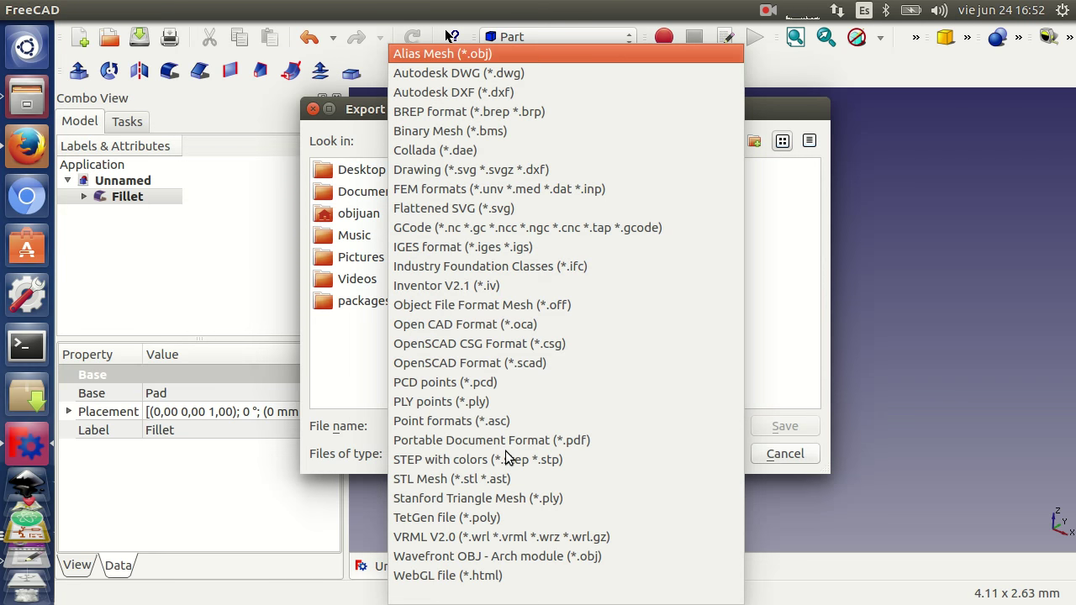
left_click(448, 541)
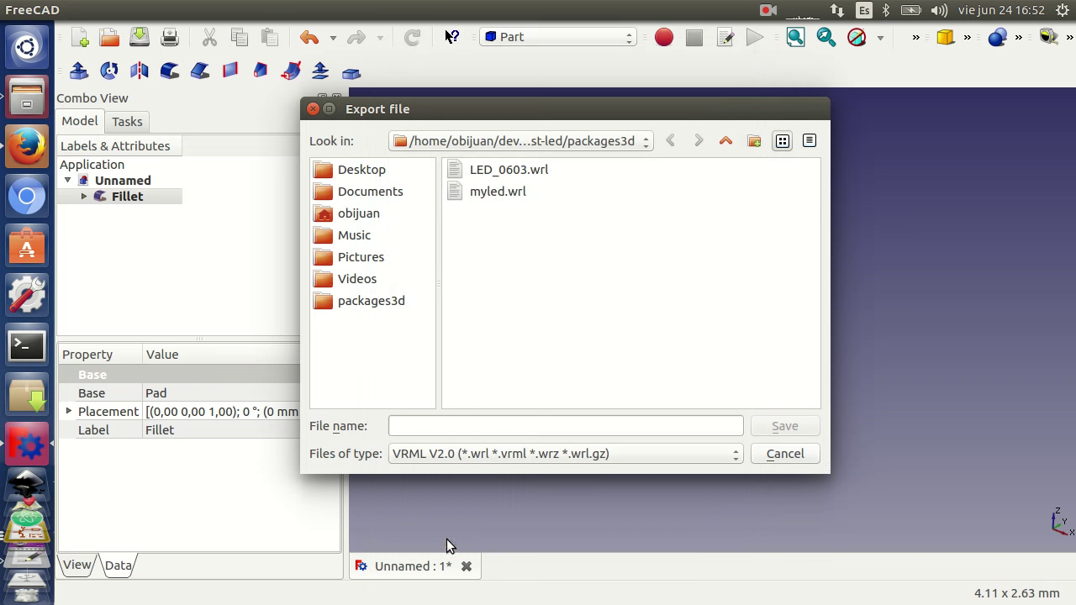
left_click(495, 194)
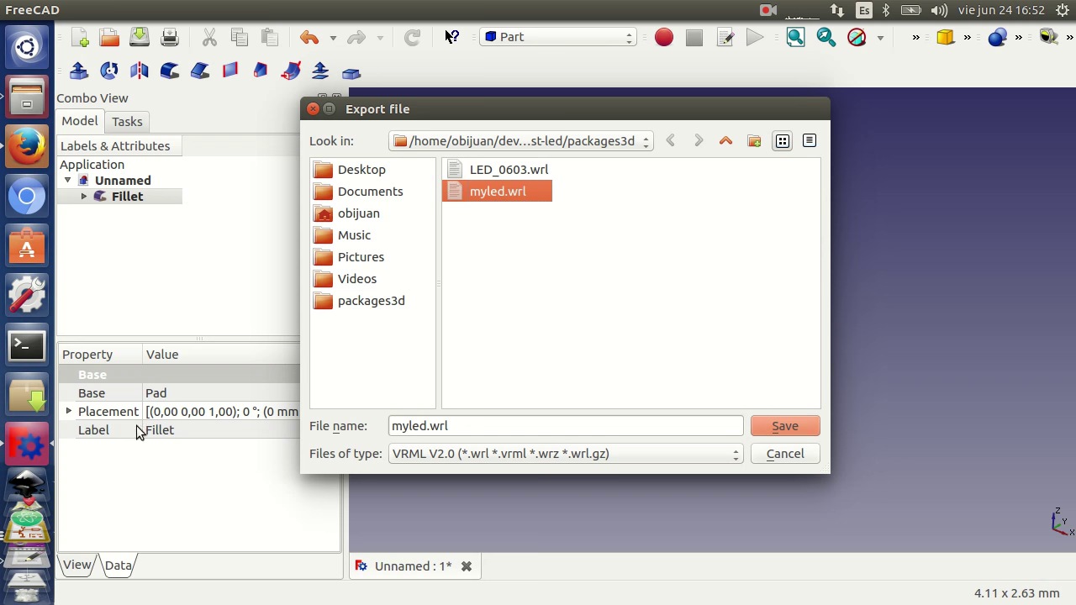
left_click(789, 426)
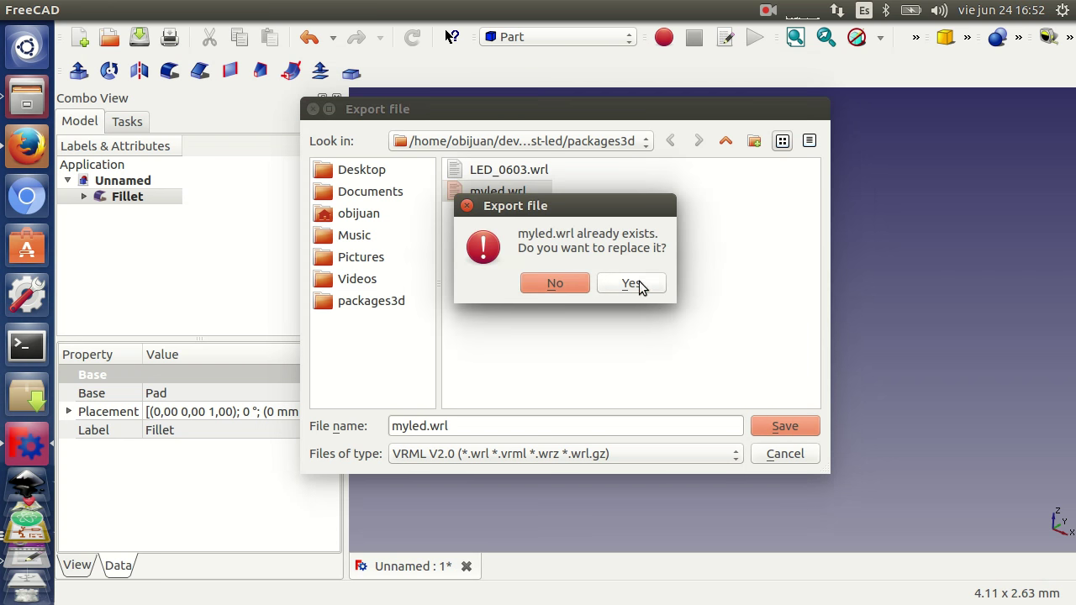
left_click(633, 284)
Deselect the exported body and switch to the KiCad PCB editor
left_click(561, 439)
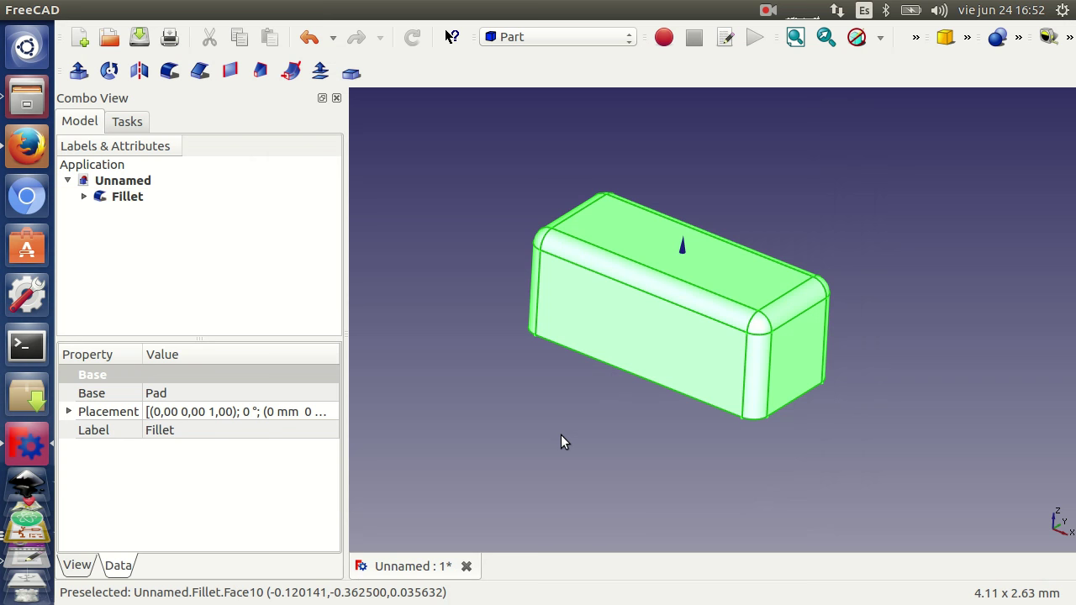
scroll(27, 341, "down", 3)
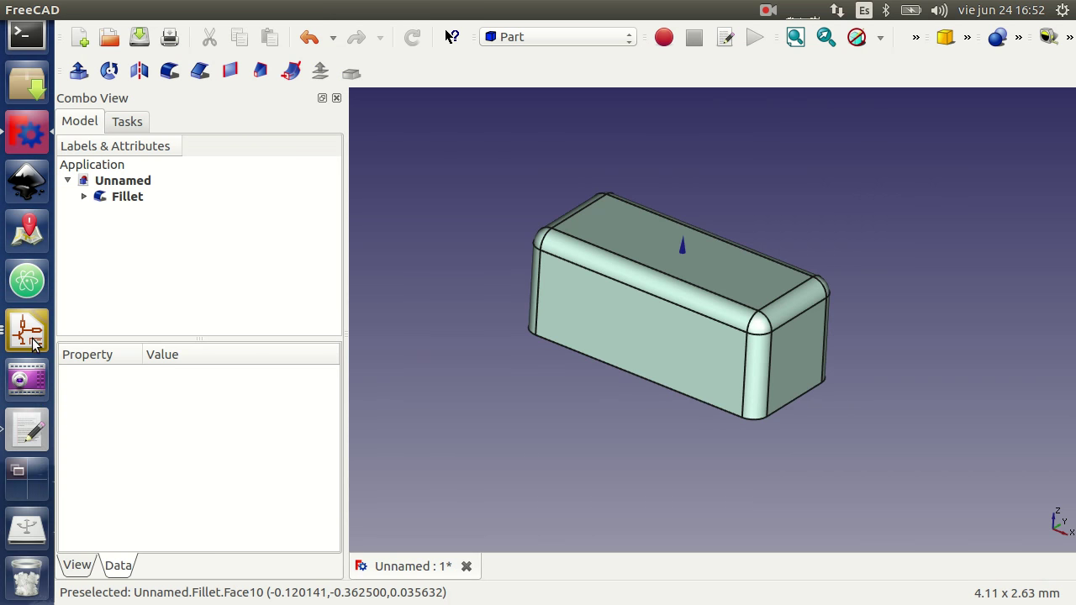
left_click(33, 341)
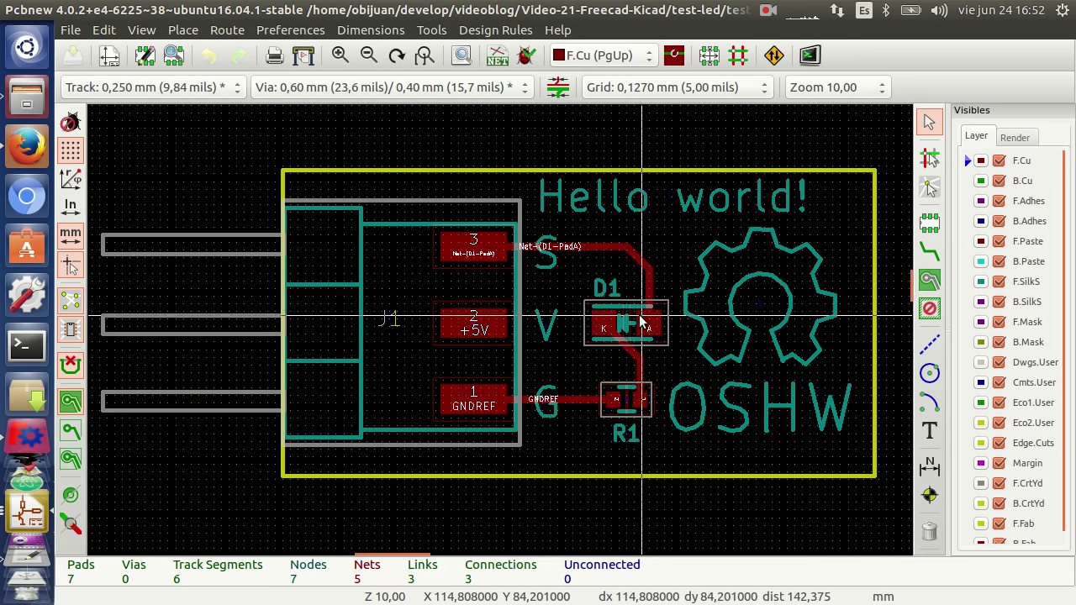
Open footprint D1's properties and show its 3D settings page
scroll(636, 318, "up", 2)
scroll(502, 337, "down", 2)
scroll(501, 336, "up", 3)
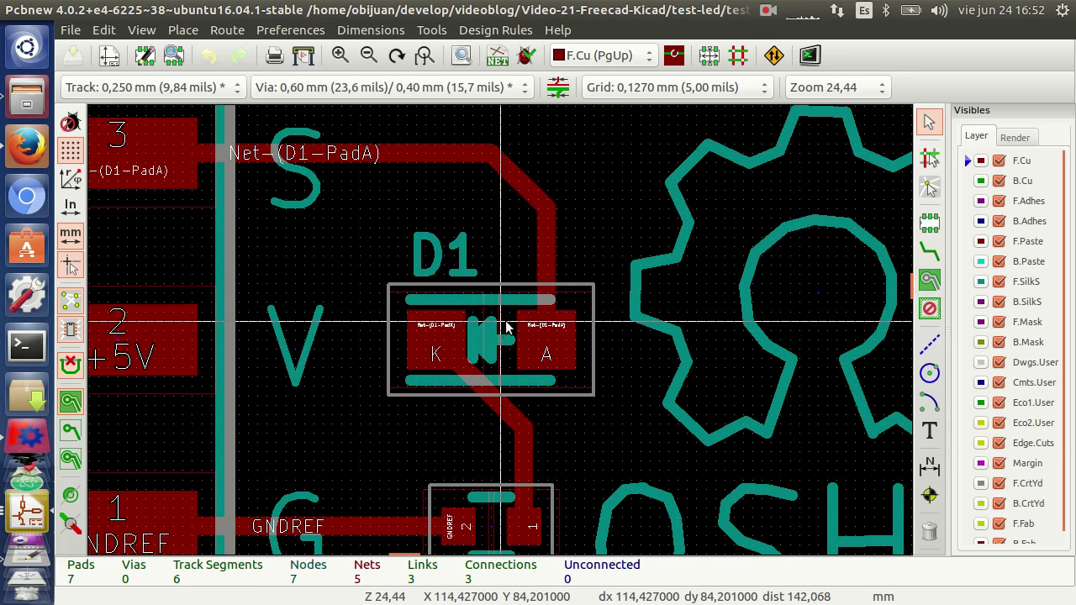
right_click(509, 322)
mouse_move(585, 331)
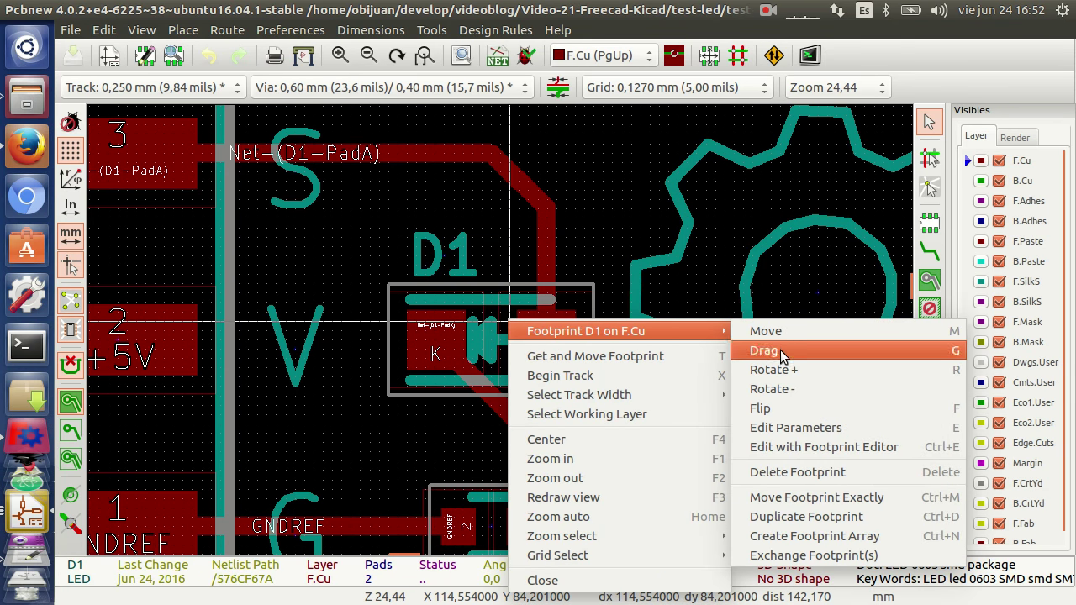
left_click(784, 427)
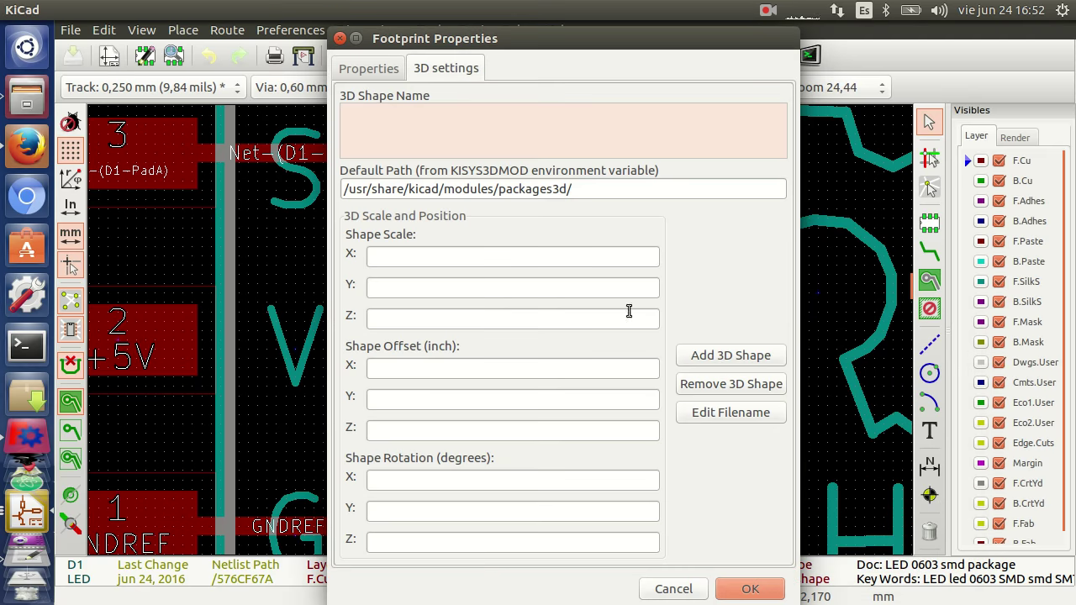
left_click(382, 70)
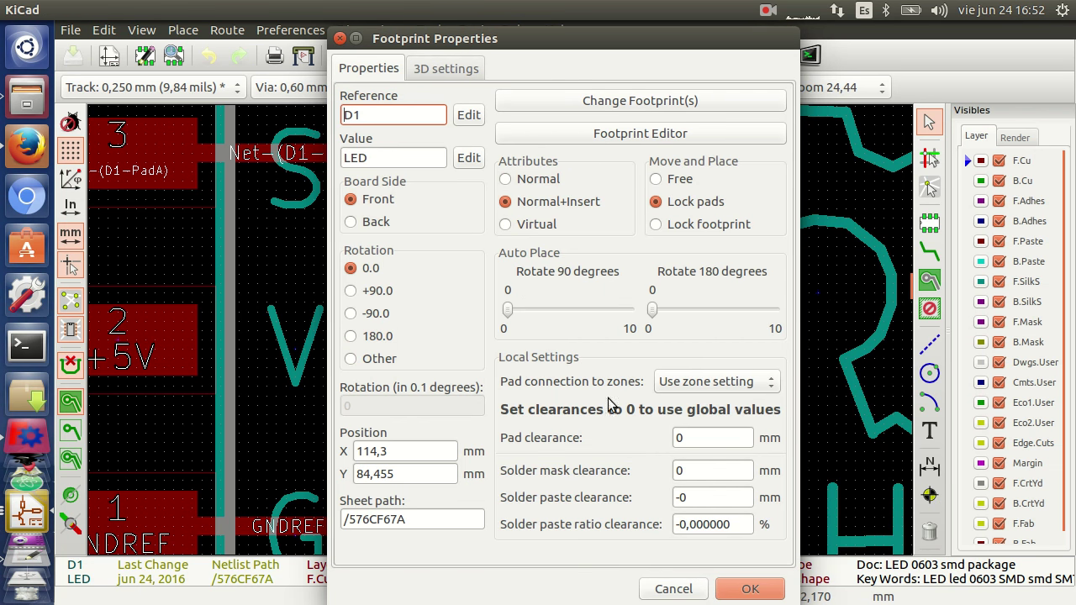
left_click(434, 74)
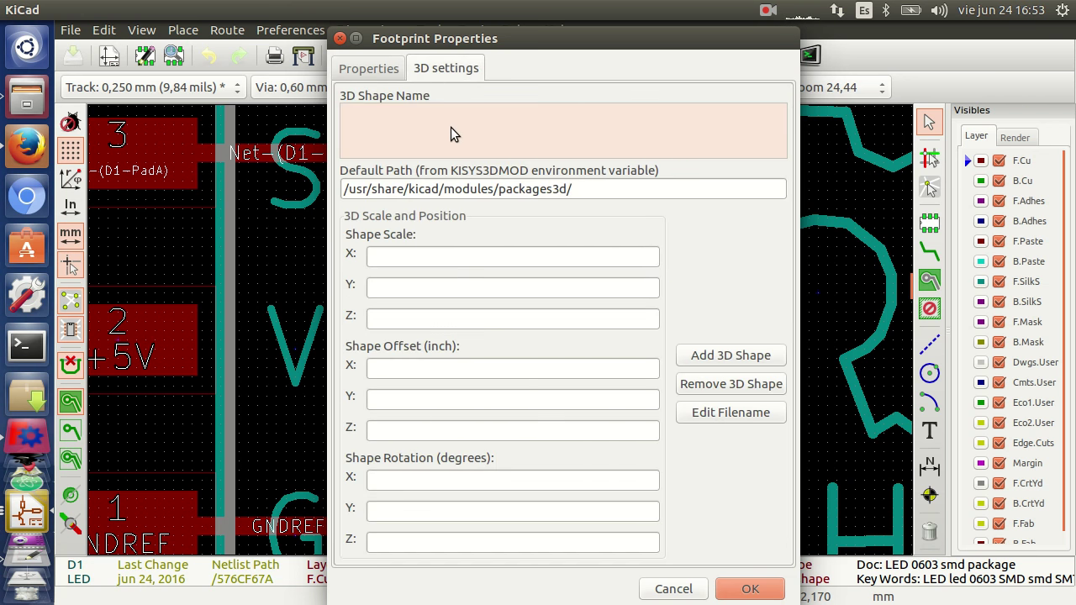
Add myled.wrl as D1's 3D shape using a relative path, and select its entry
left_click(715, 356)
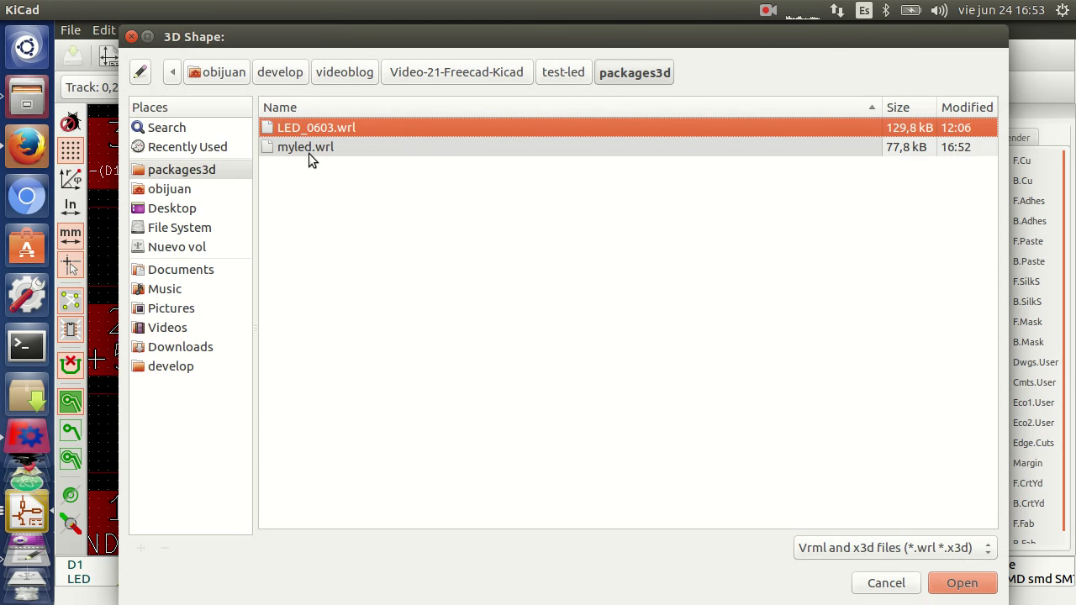
double_click(296, 148)
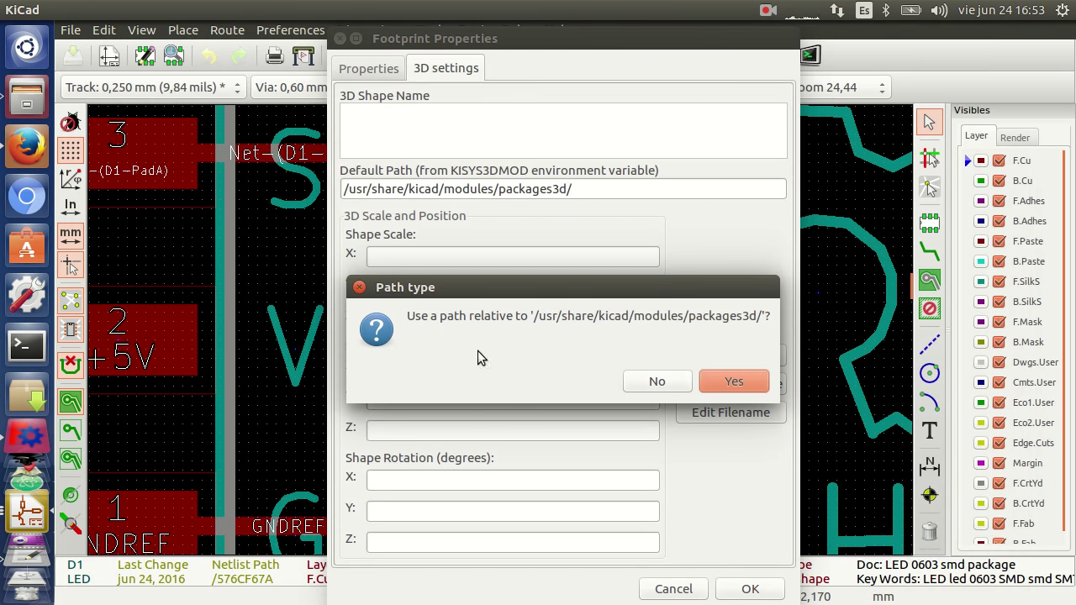
left_click(715, 385)
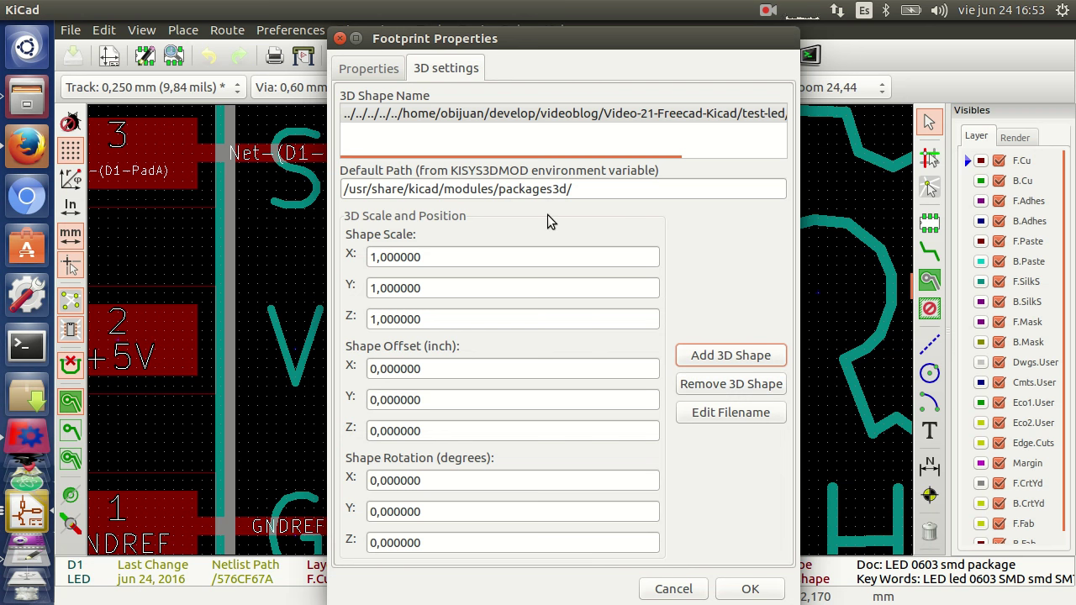
left_click(546, 112)
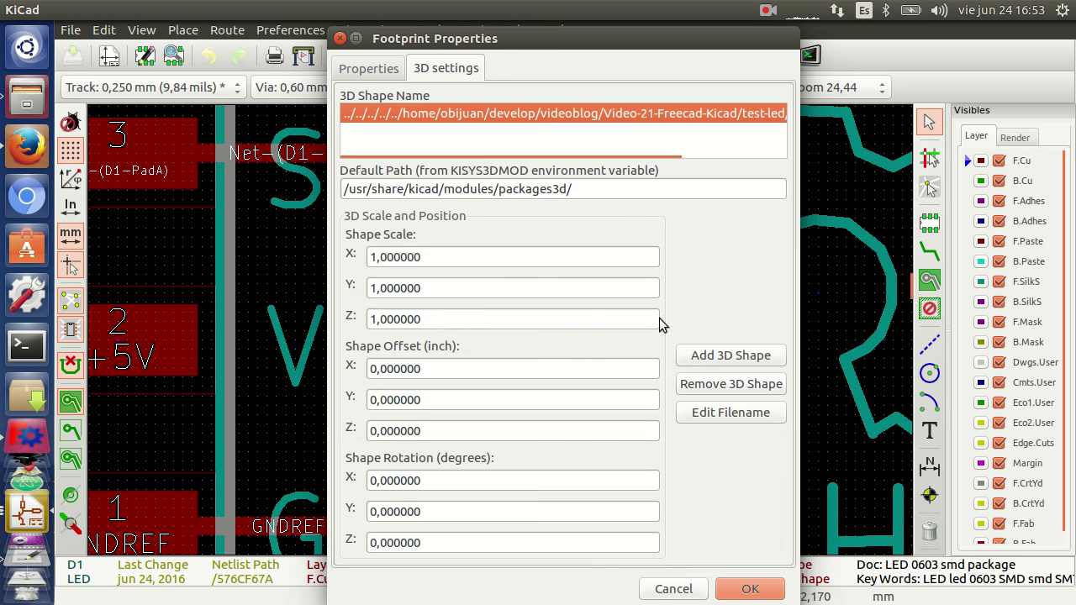
Change D1's 3D shape path to ${KIPRJMOD}/packages3d/myled.wrl
left_click(706, 411)
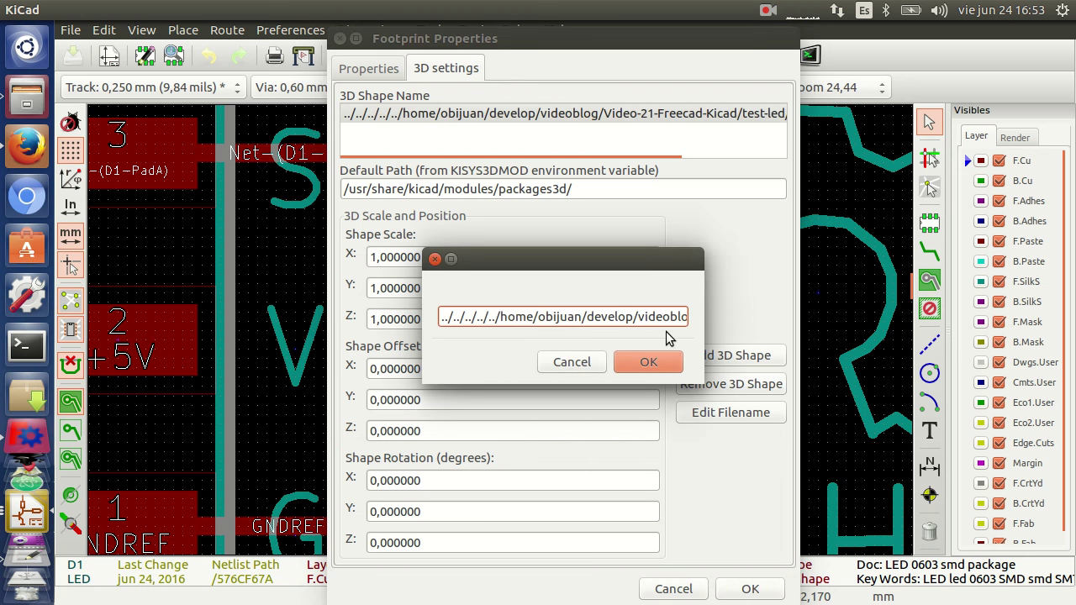
key("Right")
key("Right")
key("Right")
key("Right")
key("Right")
key("Right")
key("Right")
key("Right")
key("Right")
key("Right")
key("Right")
key("Right")
type(".wrl")
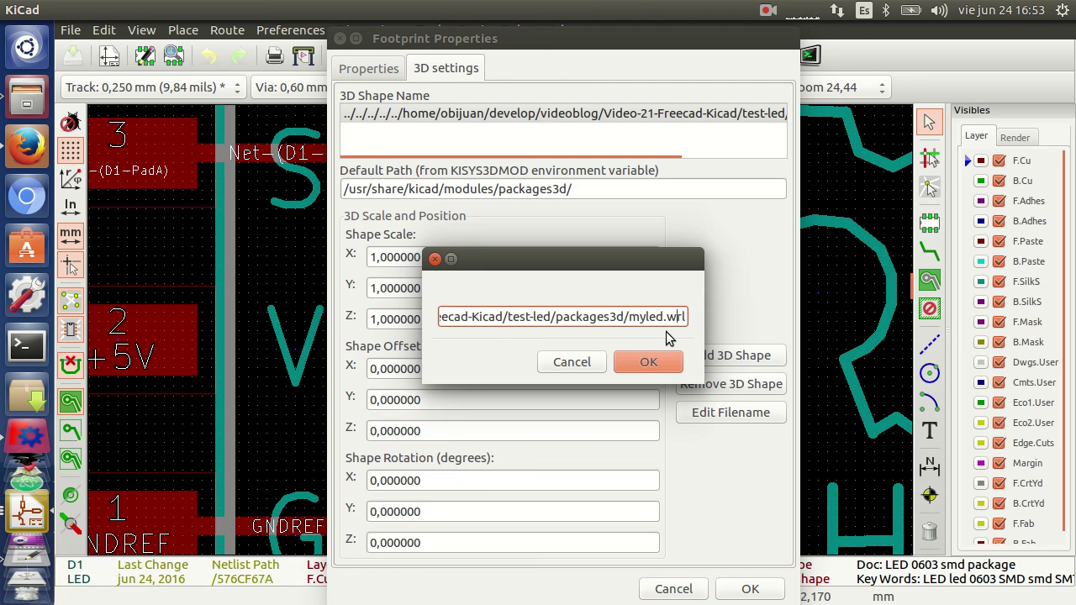
key("BackSpace")
key("BackSpace")
key("BackSpace")
key("BackSpace")
key("BackSpace")
key("BackSpace")
key("BackSpace")
key("BackSpace")
key("BackSpace")
key("BackSpace")
key("BackSpace")
key("BackSpace")
key("BackSpace")
key("BackSpace")
key("BackSpace")
key("BackSpace")
key("BackSpace")
key("BackSpace")
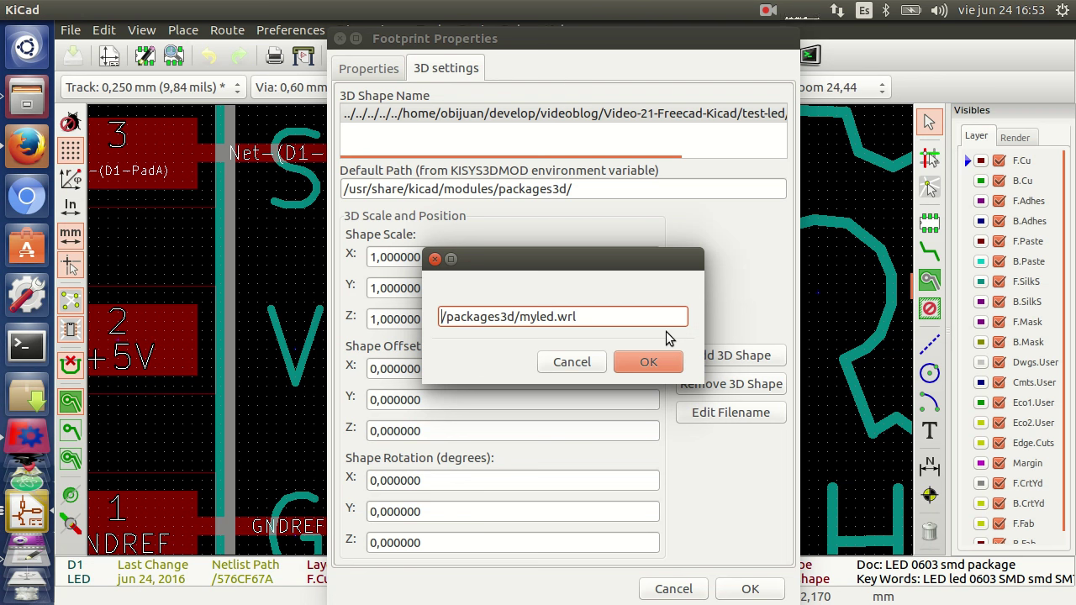
type("${}")
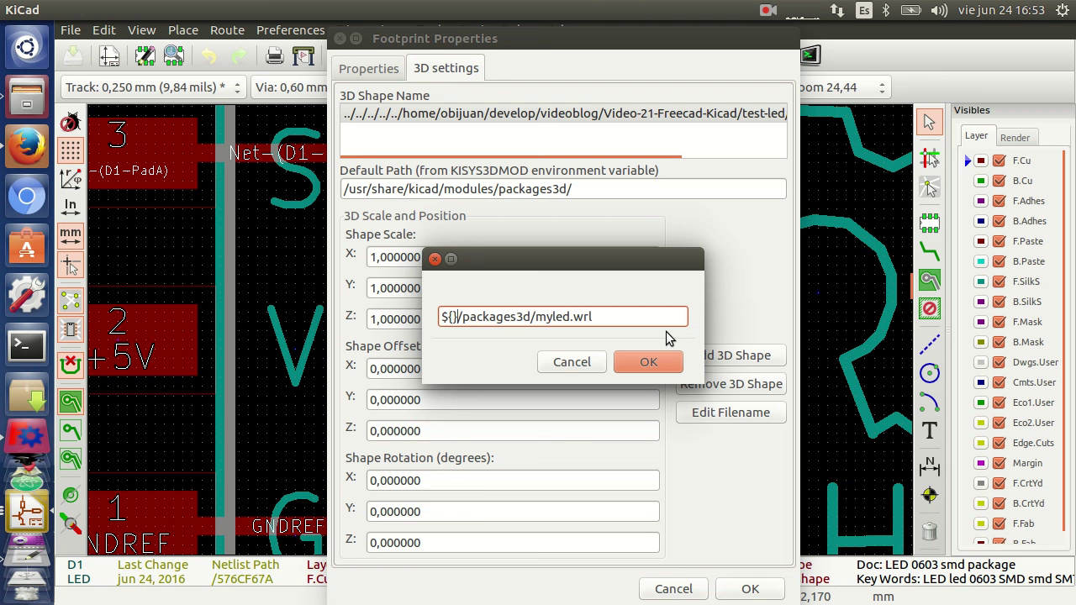
type("K")
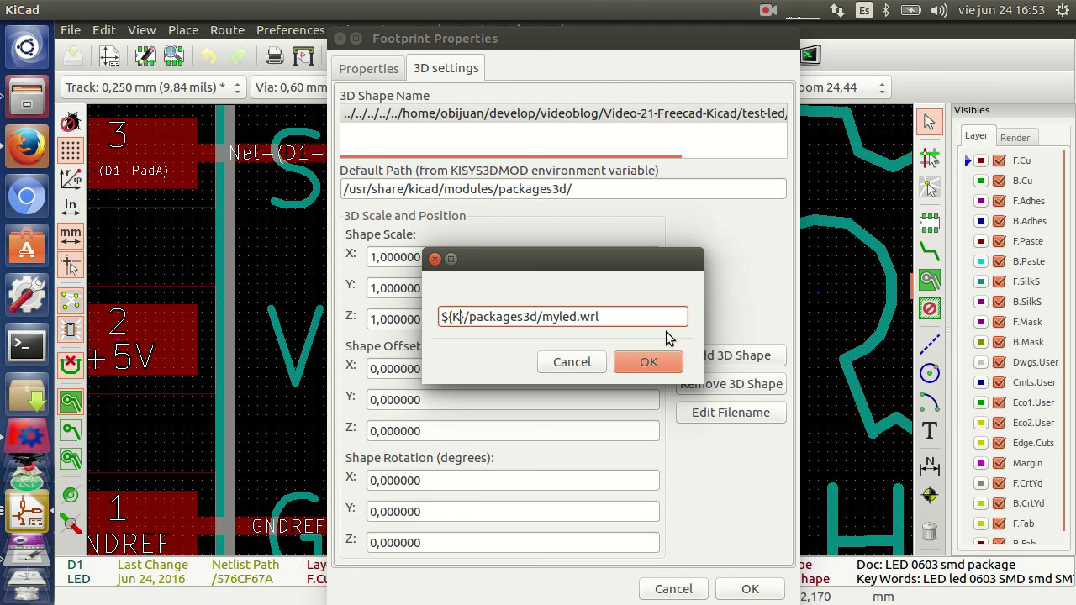
type("IPRJMOD")
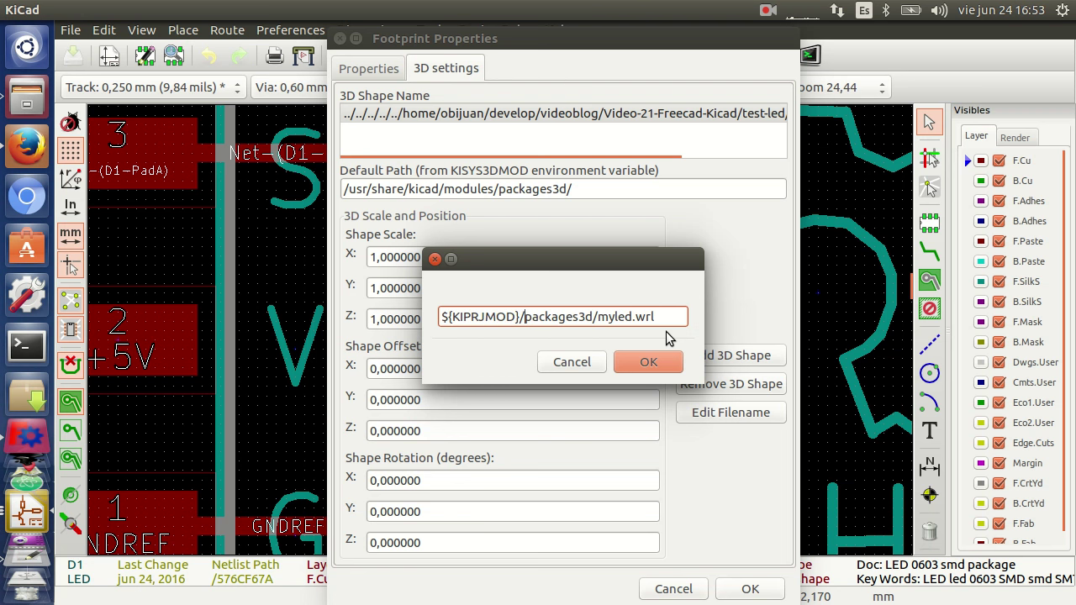
left_click(523, 317)
left_click(643, 362)
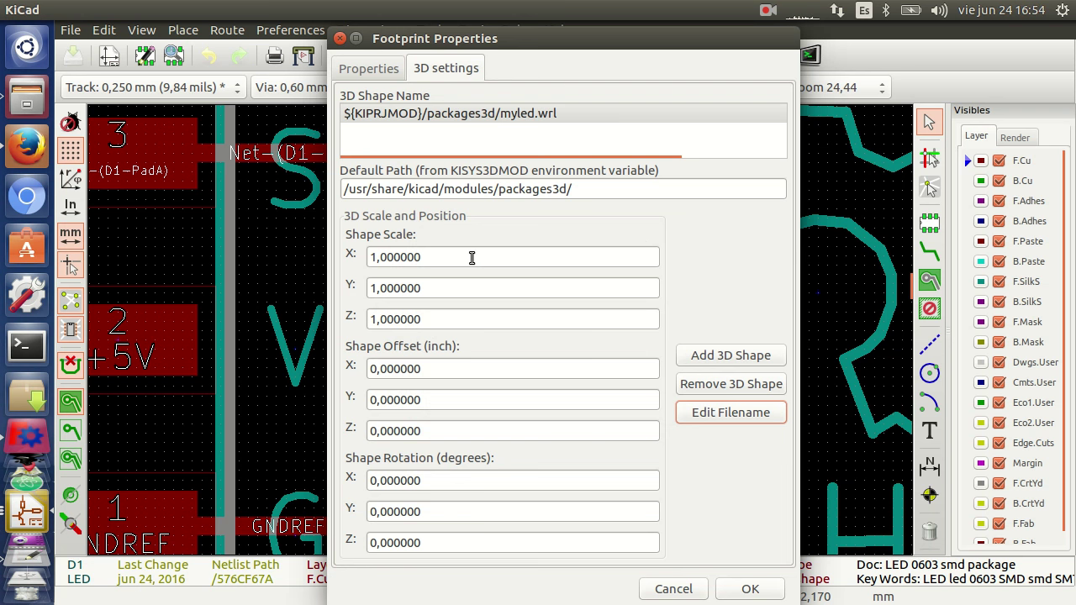
Enter 0,3937 as D1's 3D model scale on X, Y and Z
left_click(472, 258)
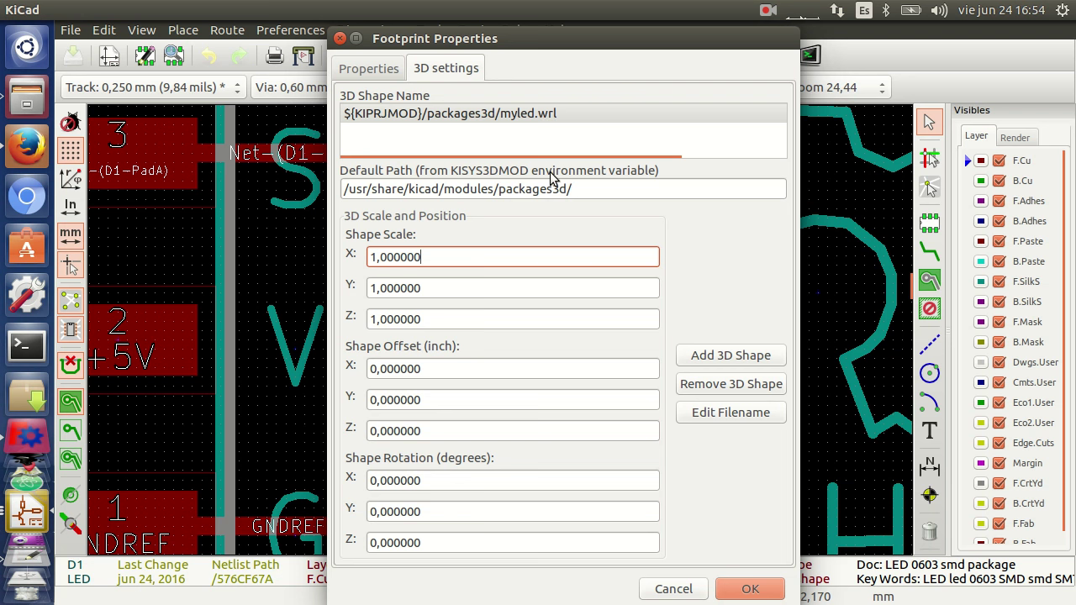
double_click(462, 258)
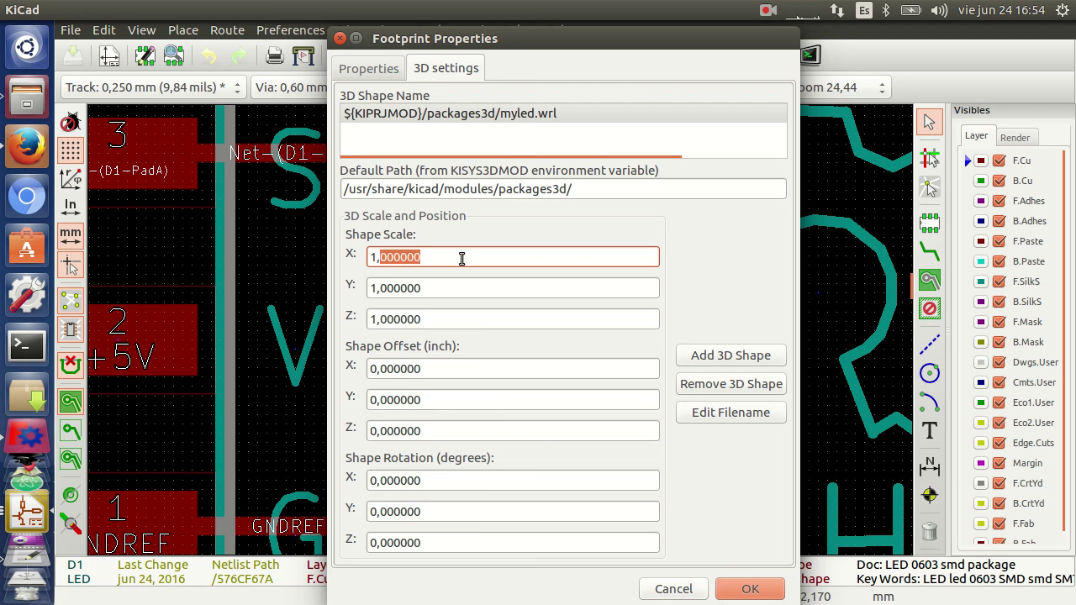
key("BackSpace")
key("BackSpace")
key("BackSpace")
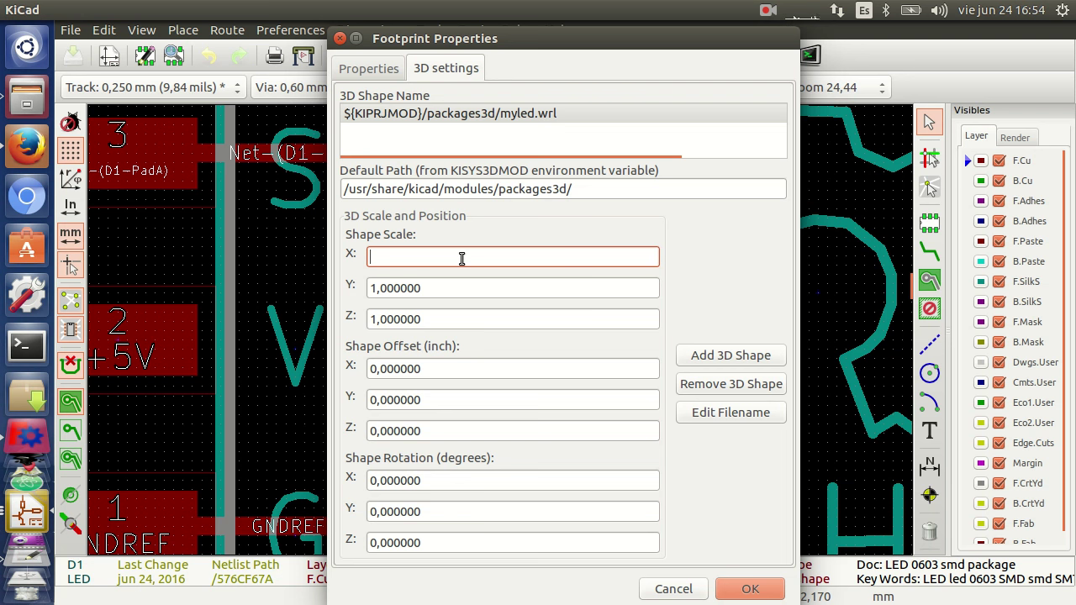
type("0.")
key("BackSpace")
type(",")
type("3937")
key("Tab")
type("0,")
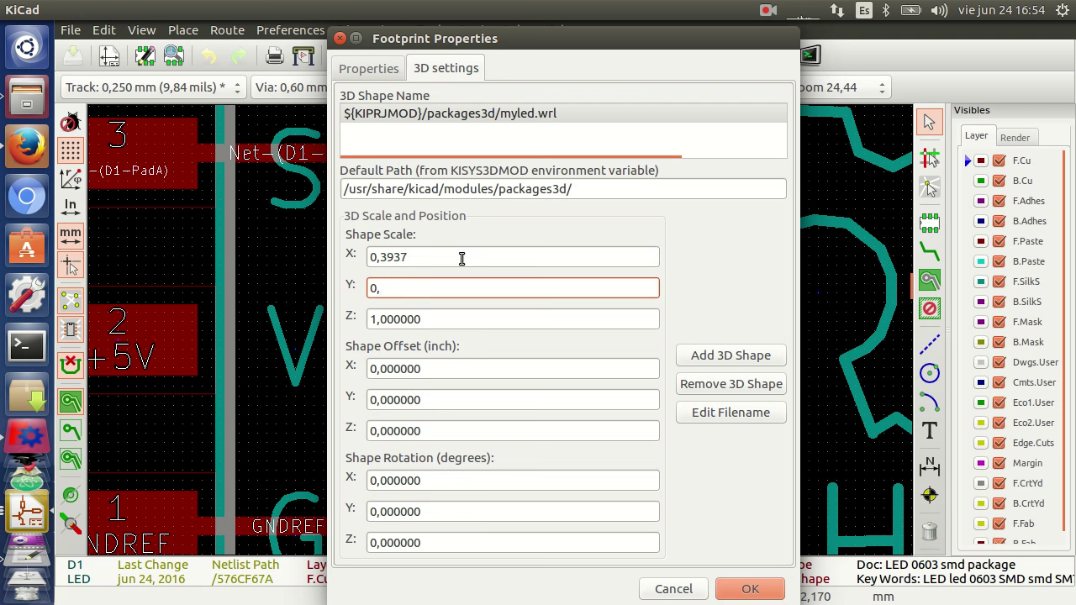
type("3f")
key("BackSpace")
type("9")
type("37")
key("Tab")
type("0,3937")
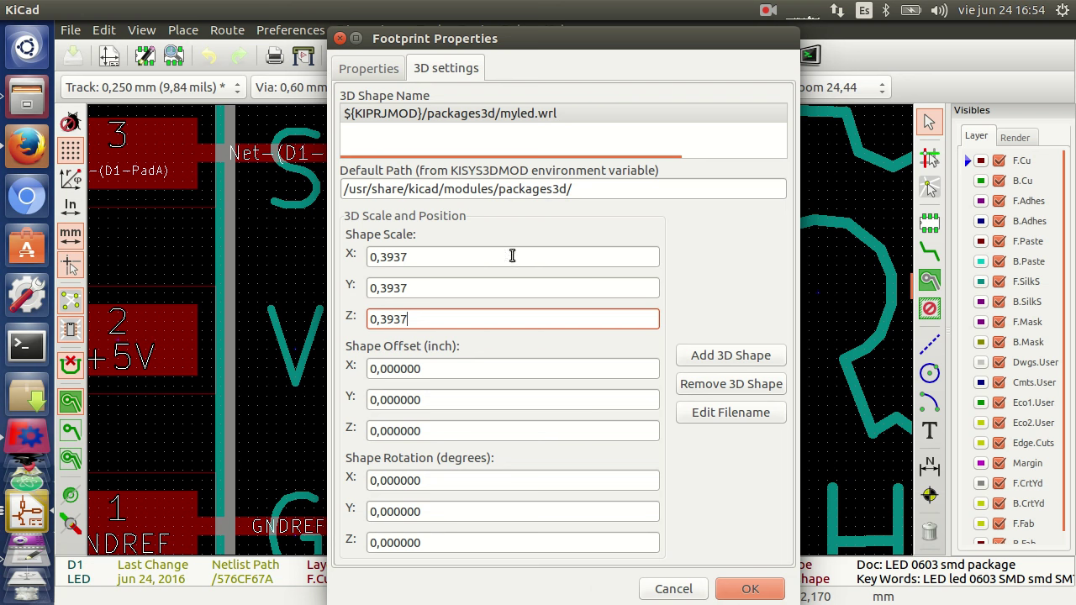
Apply D1's 3D settings and open the board in the 3D Viewer
left_click(750, 588)
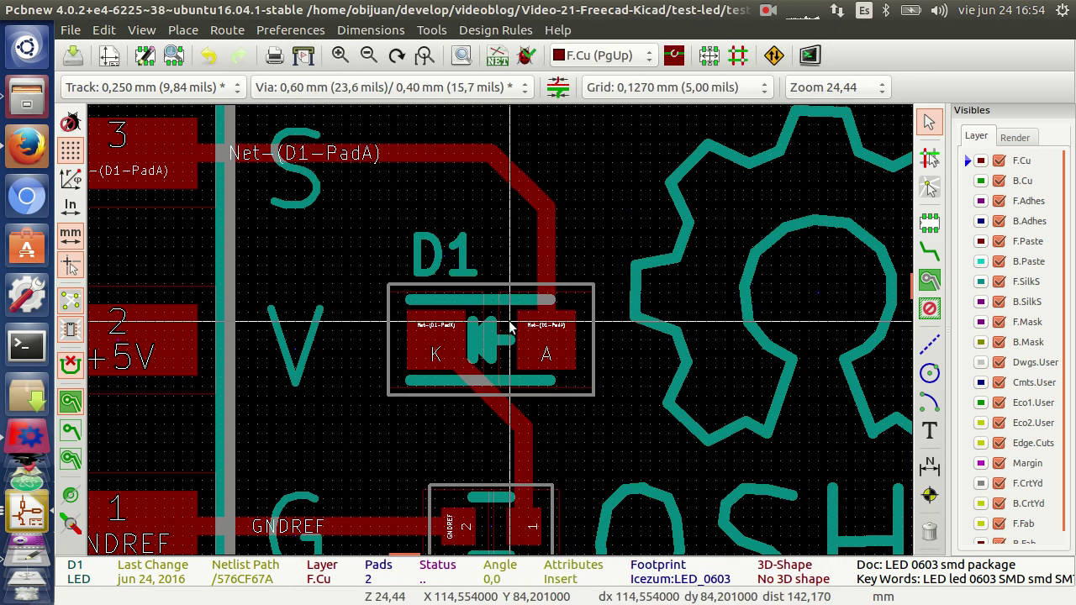
left_click(140, 32)
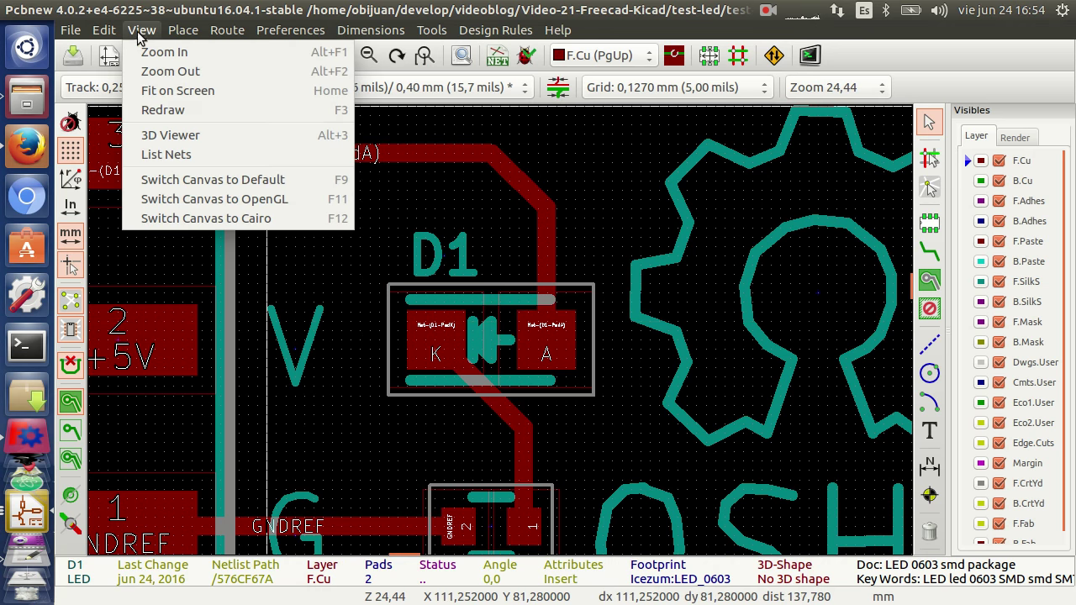
left_click(181, 138)
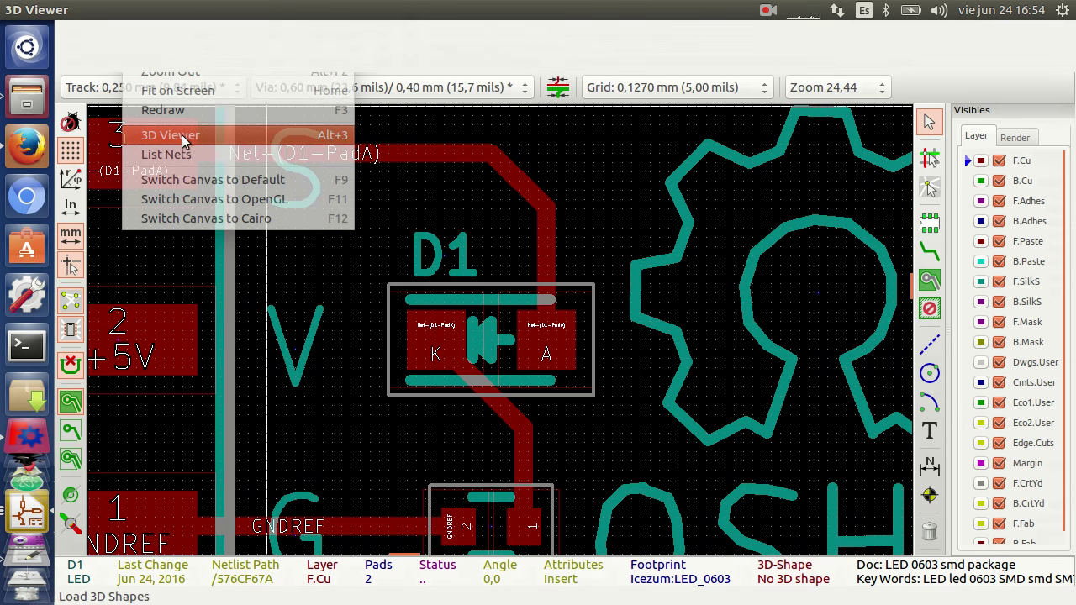
scroll(553, 346, "up", 3)
scroll(641, 336, "up", 2)
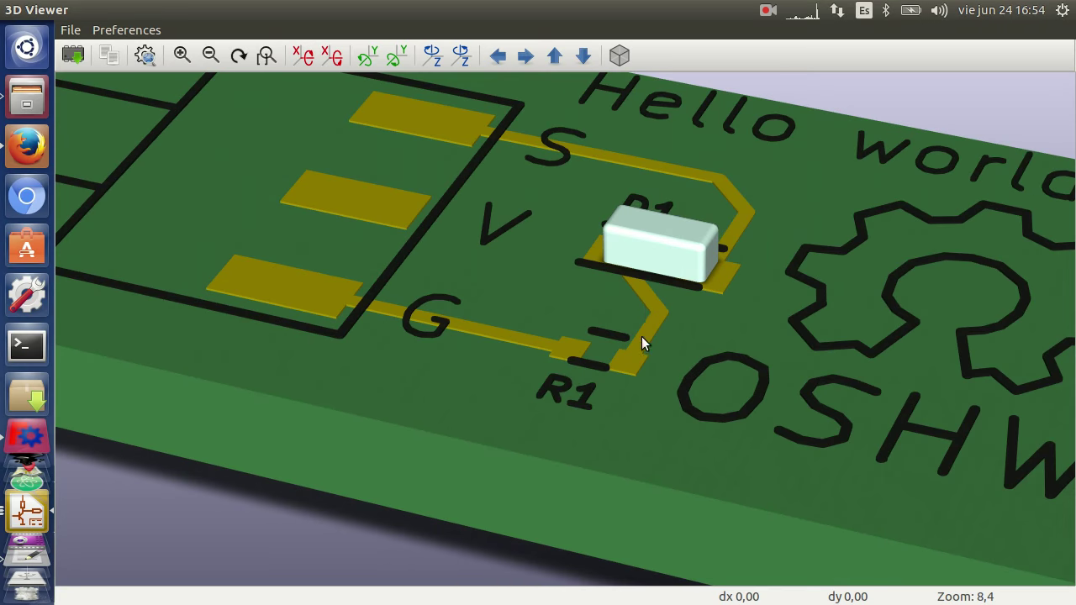
Rotate and zoom the 3D board to inspect the cyan LED on D1, then return to Firefox
mouse_move(708, 334)
left_mouse_down()
mouse_move(669, 454)
mouse_move(498, 475)
mouse_move(595, 332)
left_mouse_up()
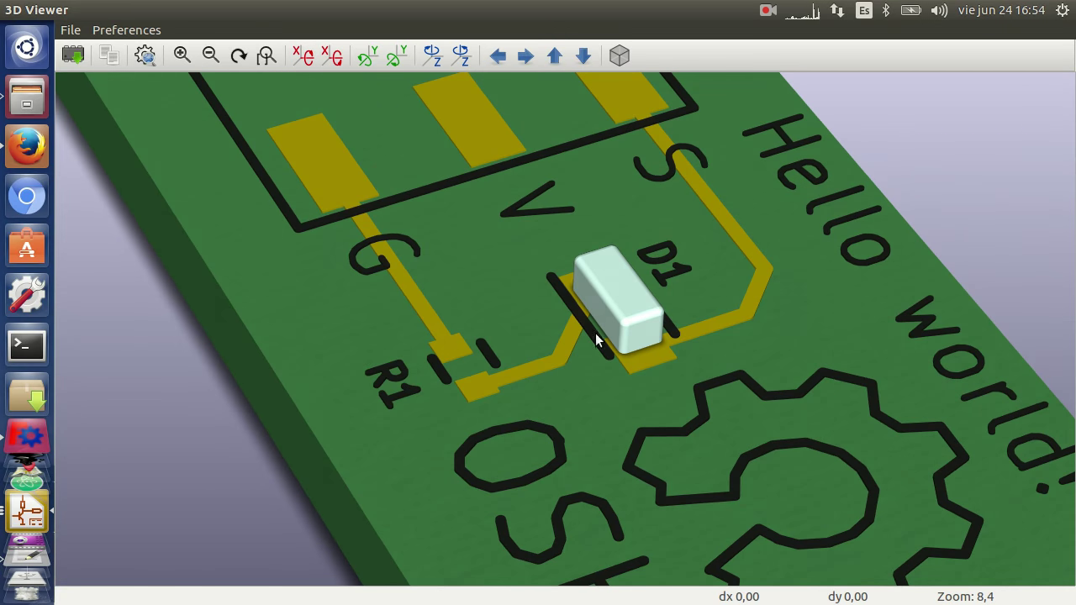
mouse_move(763, 419)
left_mouse_down()
mouse_move(438, 385)
mouse_move(306, 398)
mouse_move(855, 389)
mouse_move(933, 287)
left_mouse_up()
mouse_move(507, 290)
left_mouse_down()
mouse_move(795, 312)
mouse_move(643, 332)
mouse_move(891, 378)
mouse_move(605, 393)
mouse_move(690, 370)
left_mouse_up()
scroll(615, 380, "down", 3)
scroll(615, 379, "up", 1)
scroll(613, 370, "up", 1)
left_click(26, 147)
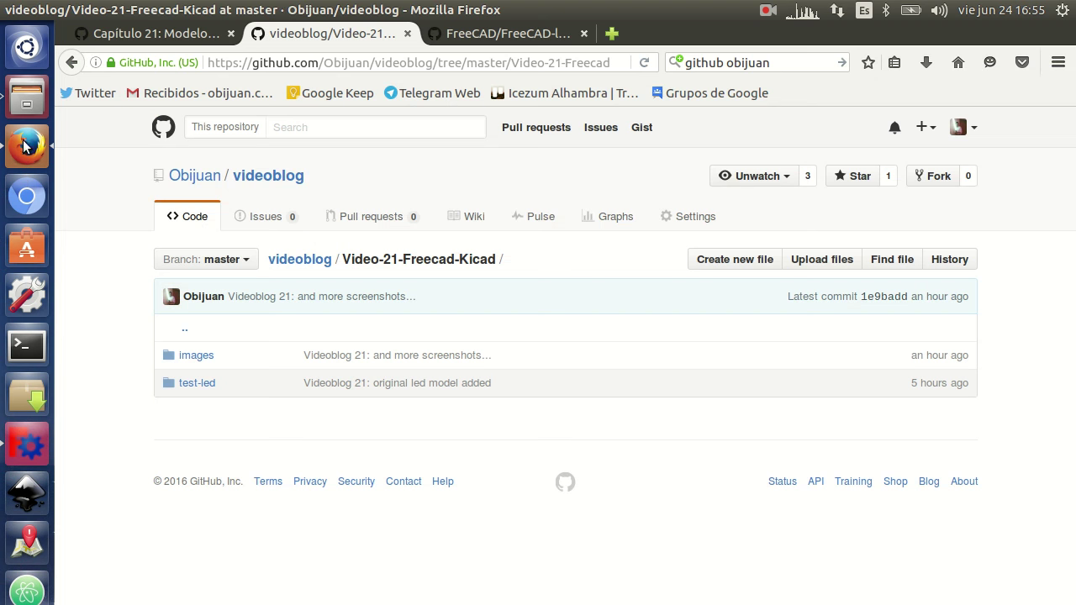
Browse the FreeCAD-library repository to Electrical Parts > electronic-components
left_click(498, 32)
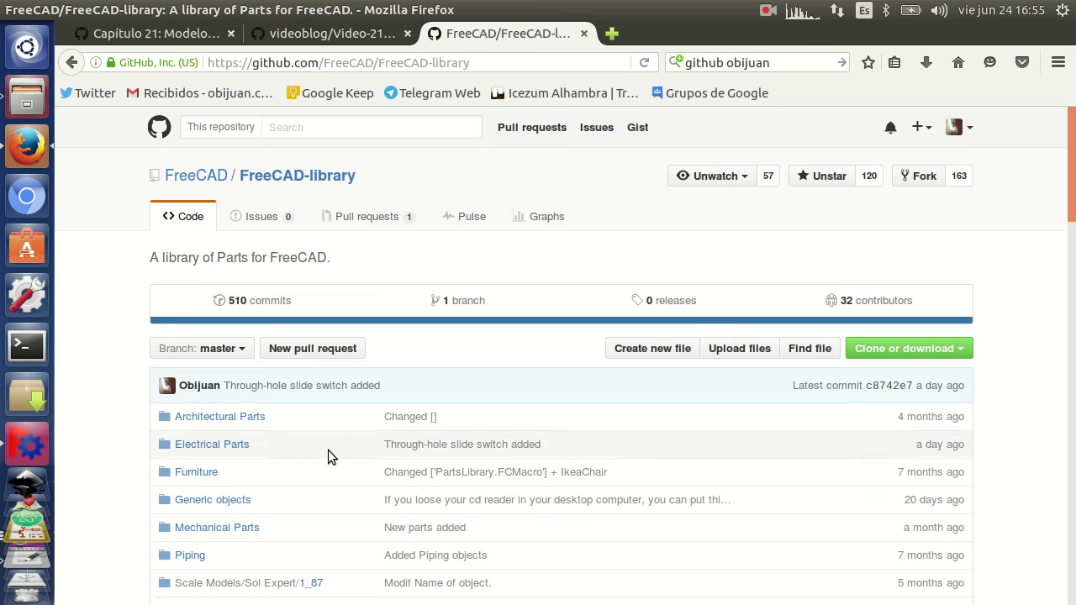
scroll(328, 449, "down", 4)
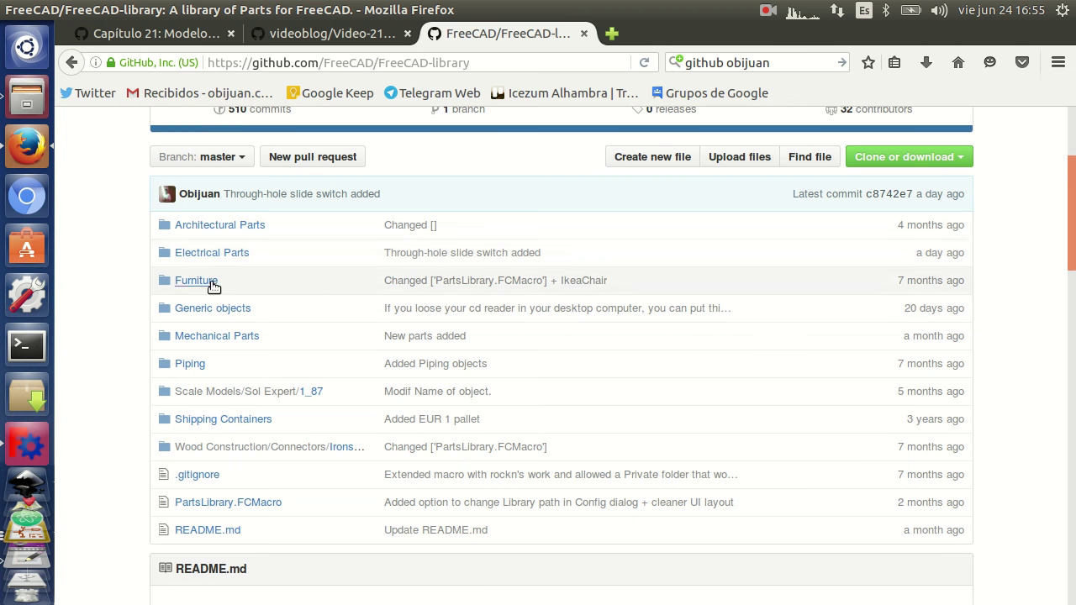
left_click(210, 256)
scroll(254, 361, "down", 3)
left_click(260, 381)
Scroll through the electronic-components folder, then switch to the Capítulo 21 wiki page
scroll(299, 316, "down", 5)
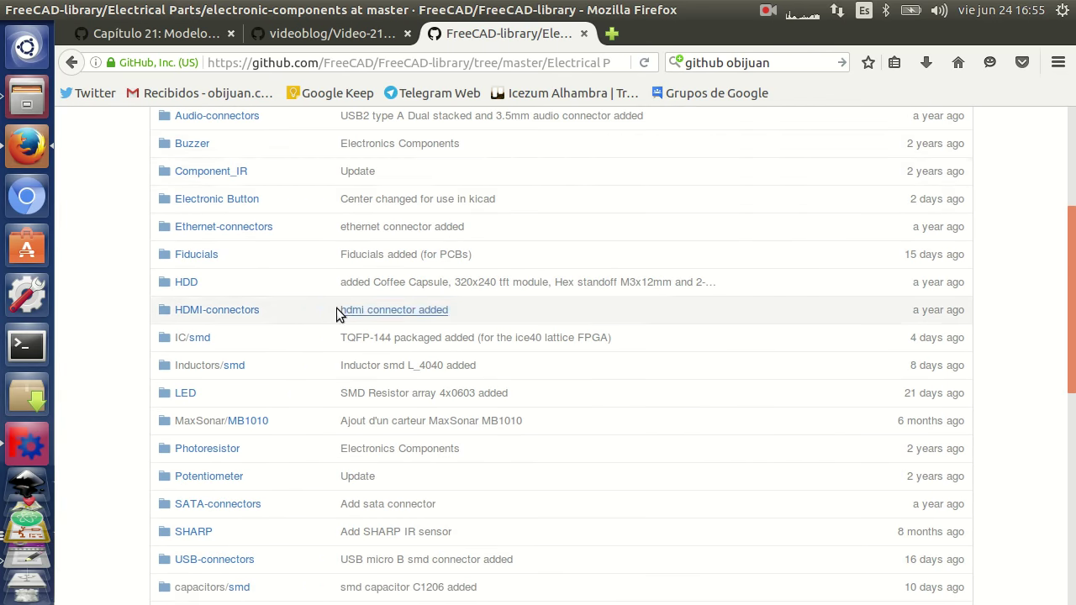
scroll(317, 295, "down", 5)
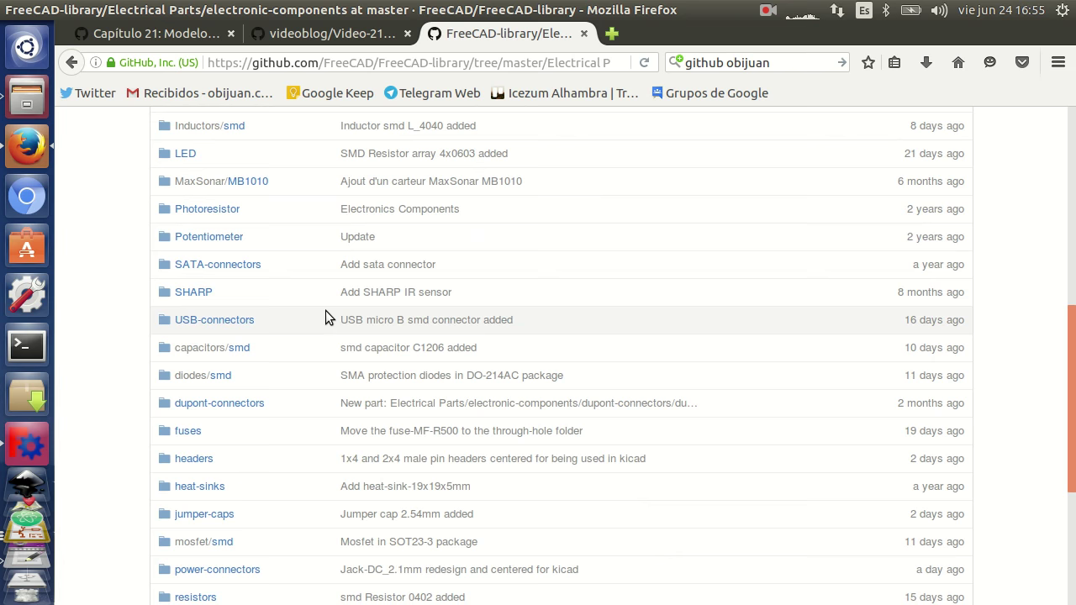
scroll(325, 310, "up", 4)
scroll(325, 310, "up", 6)
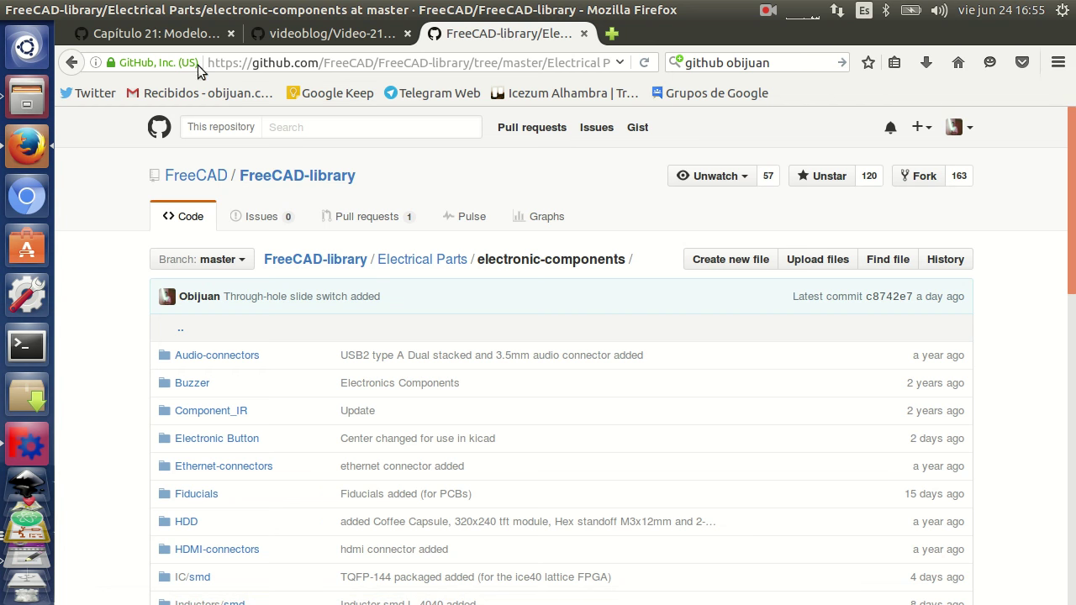
left_click(156, 33)
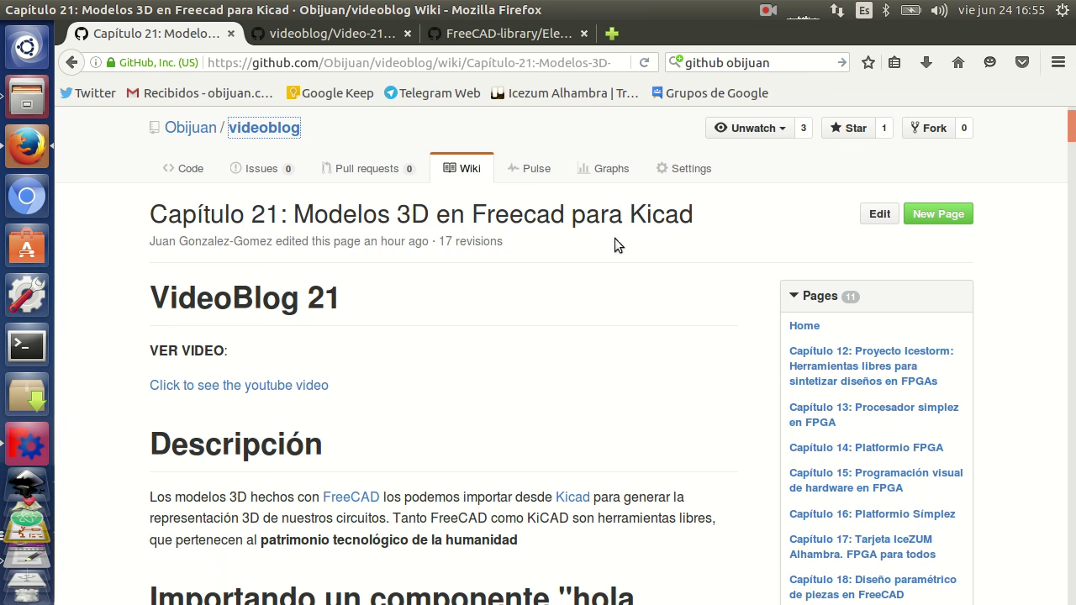
left_click(768, 10)
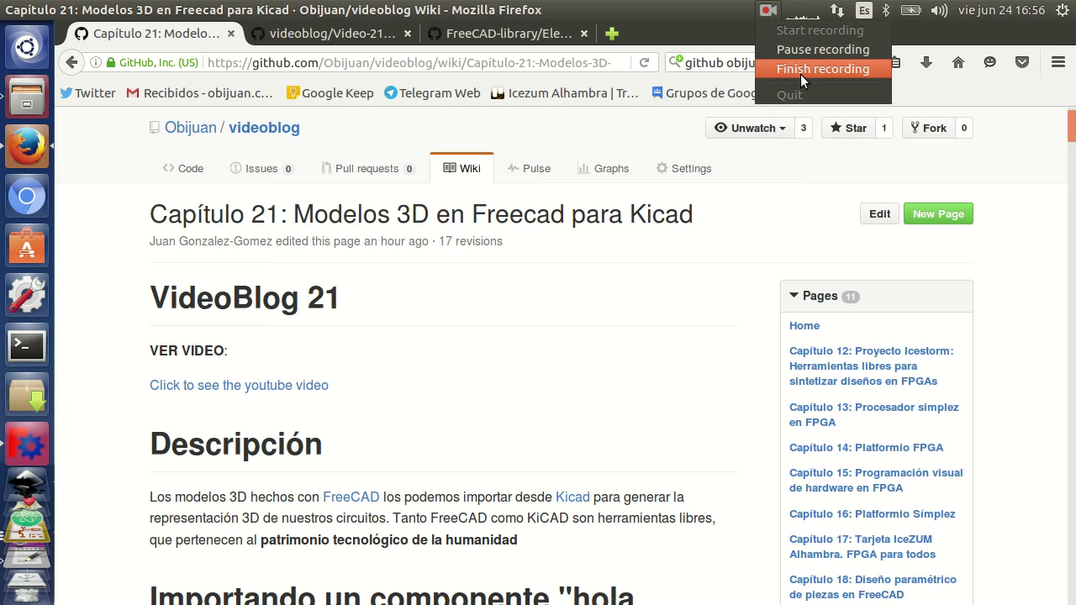